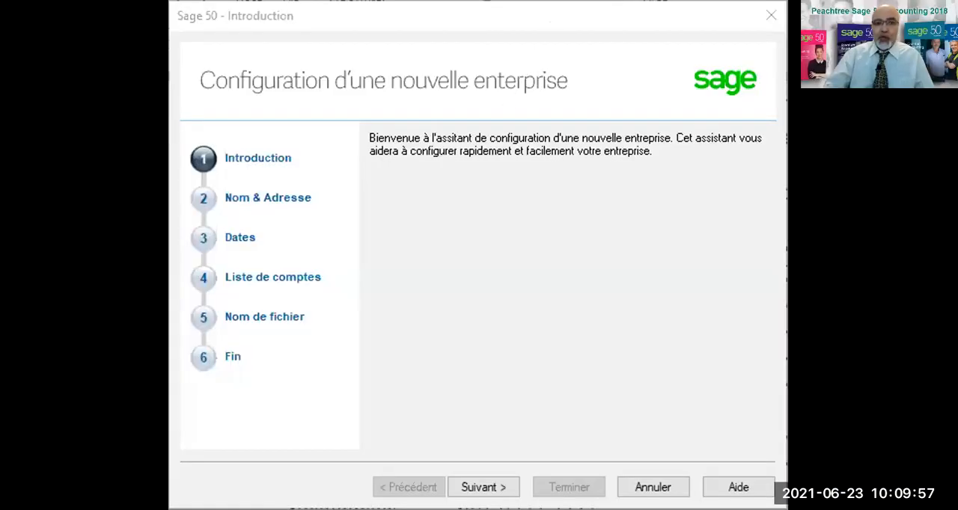
# Proceed past the introduction of the new company setup and enter "Eagle Security enr." as the company name.
pyautogui.click(505, 166)
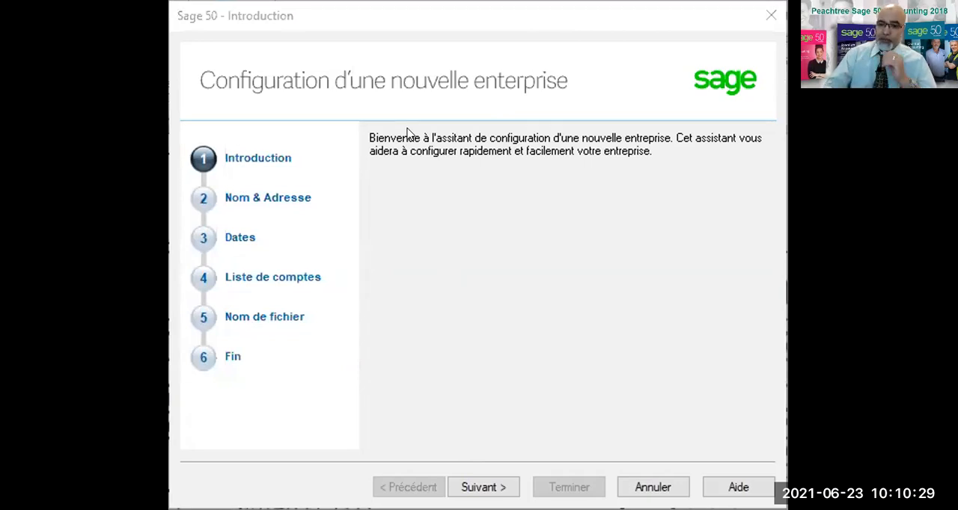
pyautogui.click(489, 487)
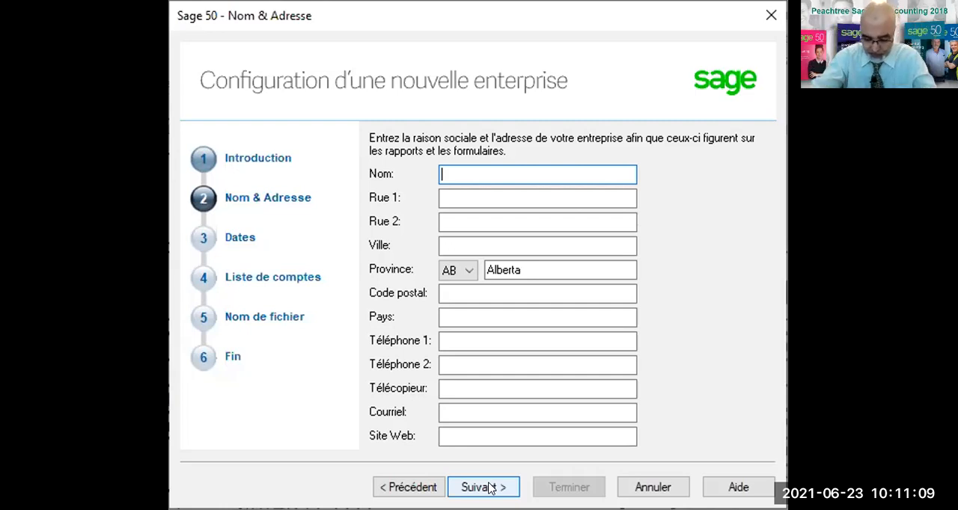
pyautogui.write('E')
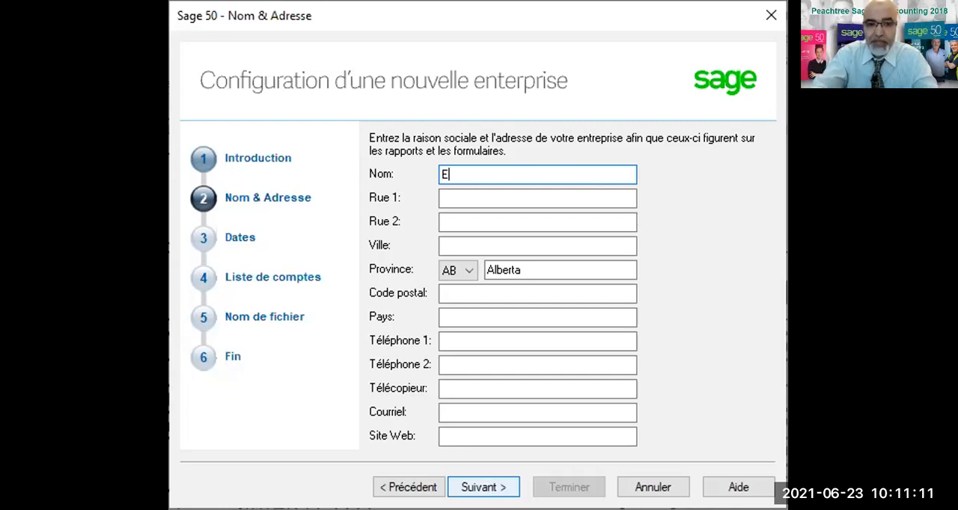
pyautogui.write('agle')
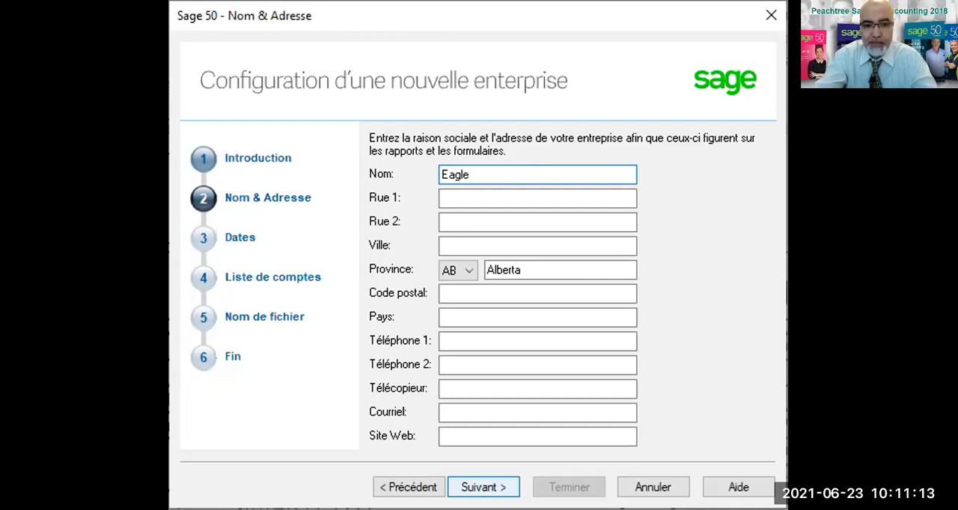
pyautogui.write(' Securi')
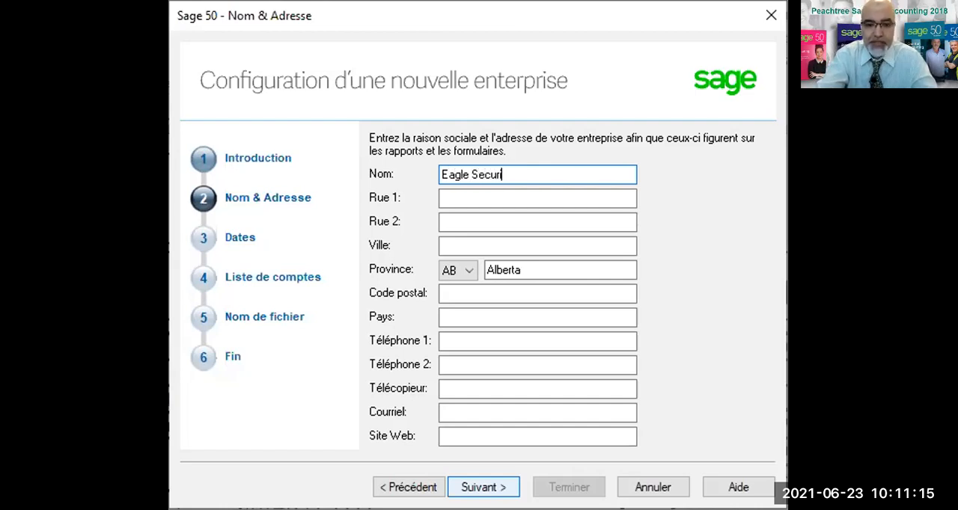
pyautogui.write('ty enr.')
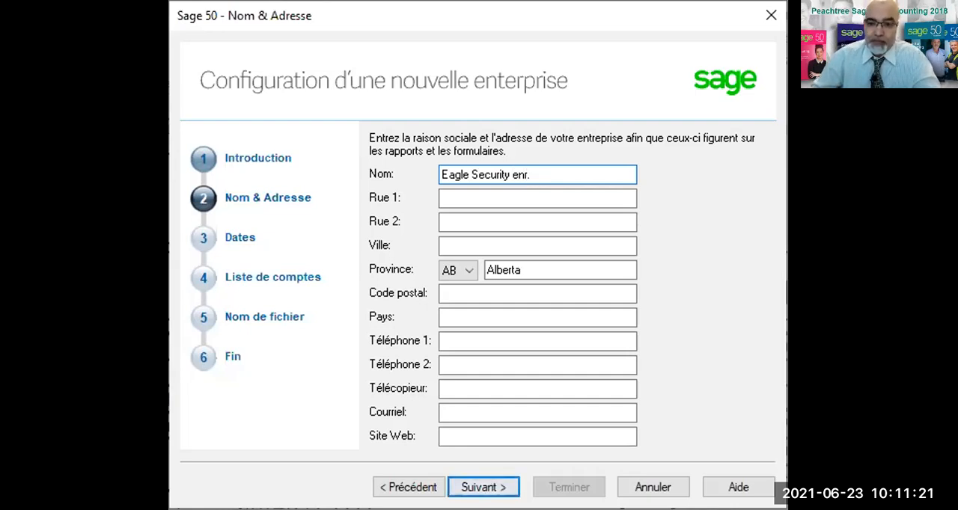
# Enter the company's street address in Rue 1 and leave Rue 2 blank.
pyautogui.click(444, 190)
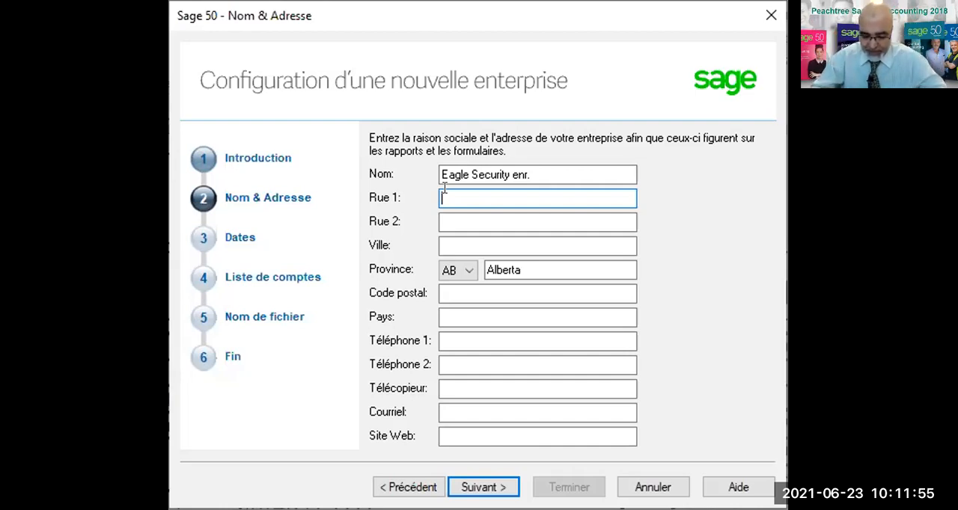
pyautogui.write('123 Salaber')
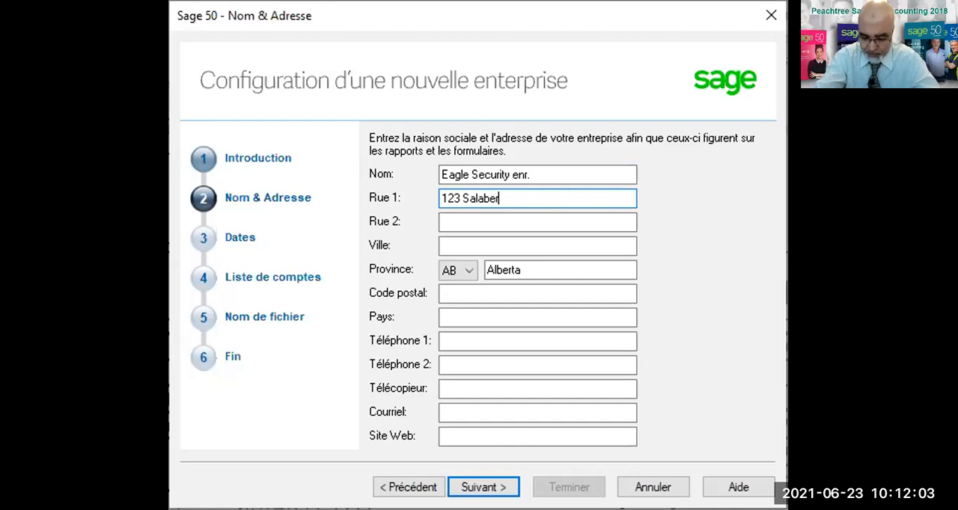
pyautogui.write('y')
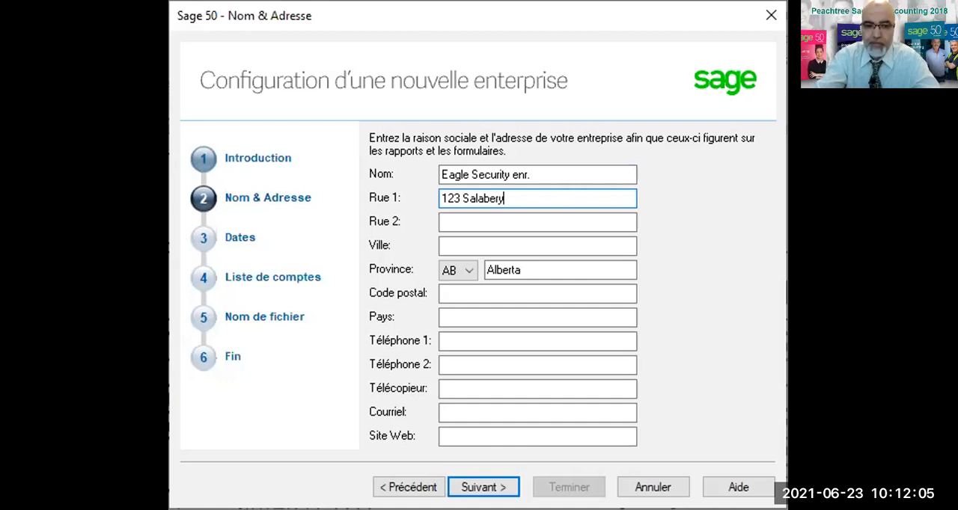
pyautogui.press('Tab')
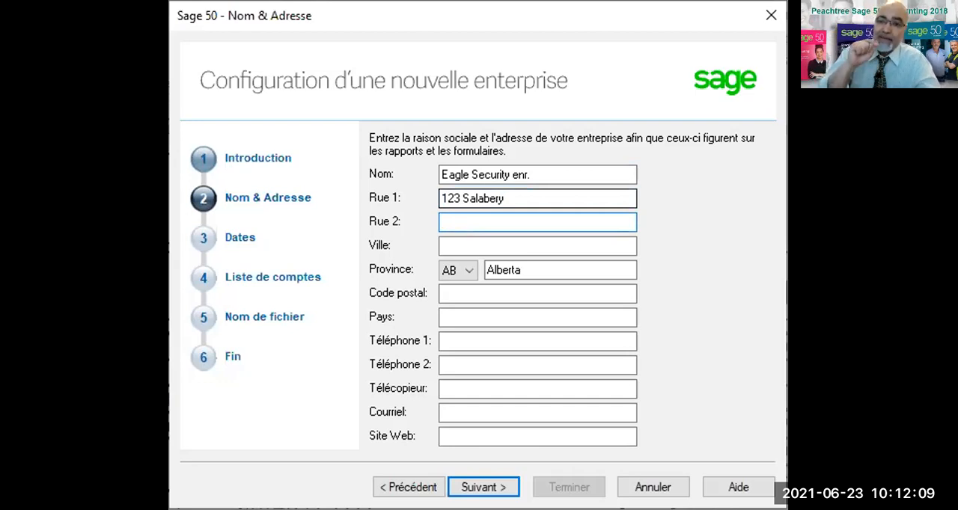
pyautogui.press('Tab')
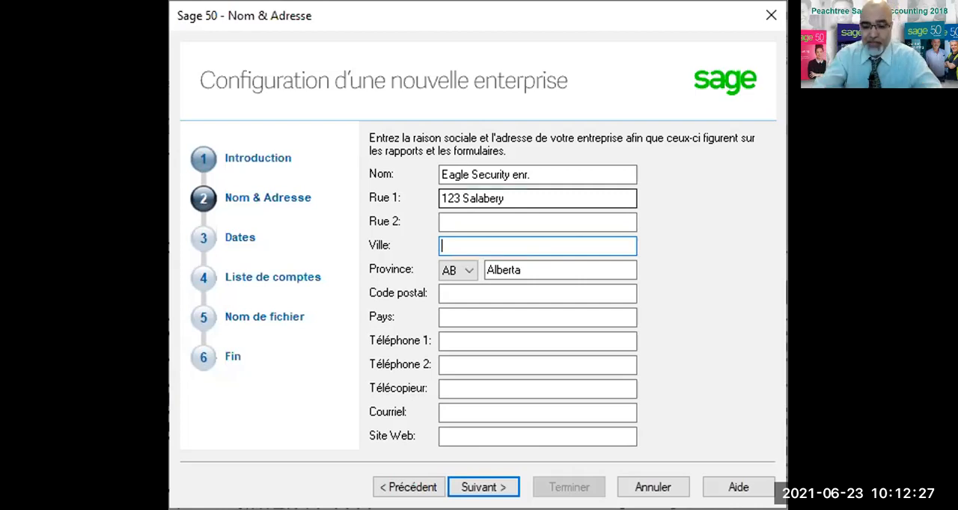
# Set the company's city to Montréal and its province to QC (Québec).
pyautogui.write('Montréal')
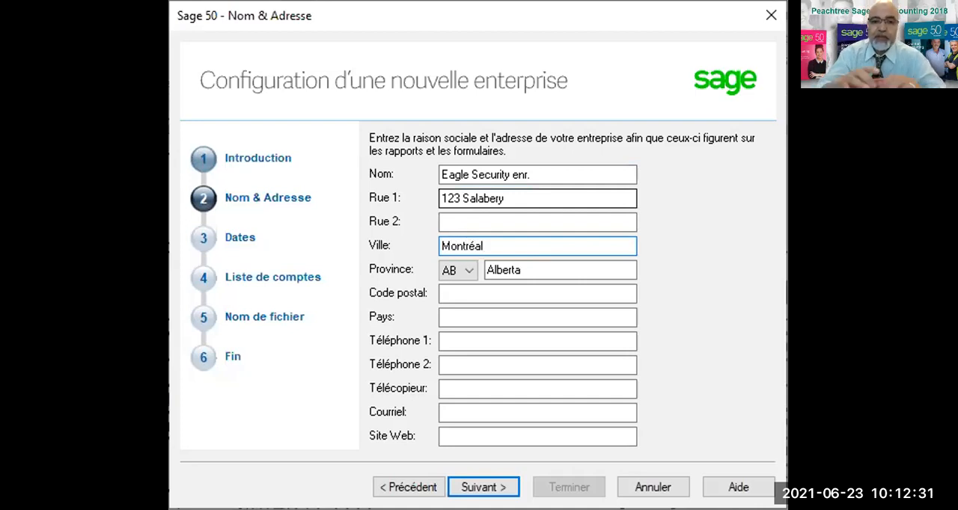
pyautogui.press('Tab')
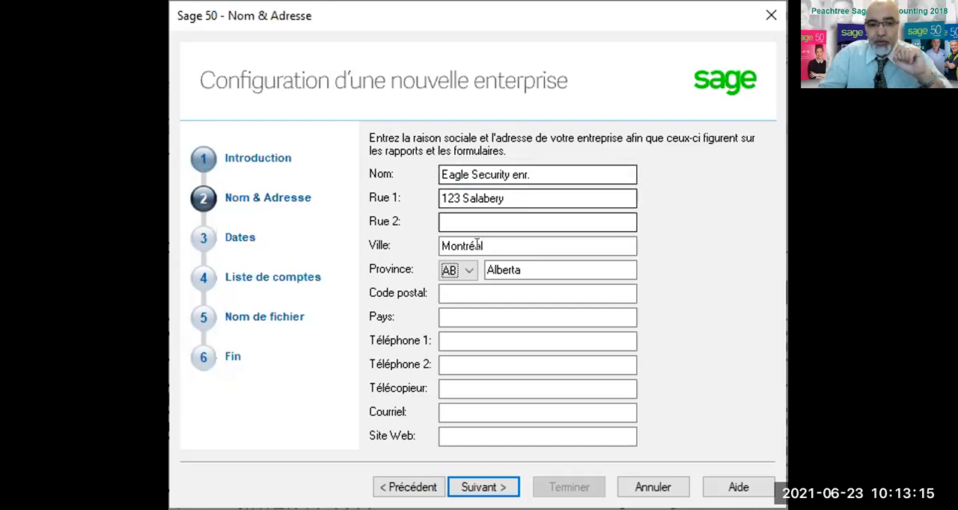
pyautogui.click(465, 274)
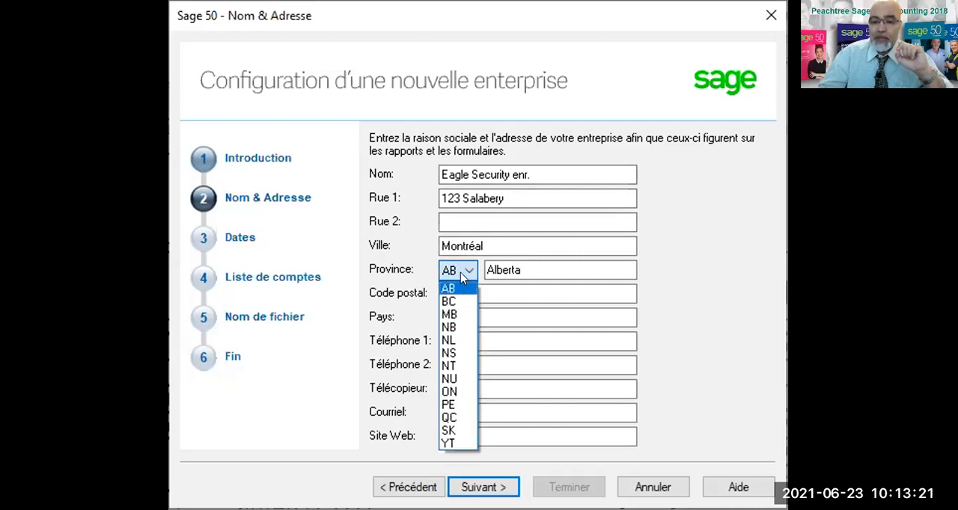
pyautogui.click(449, 417)
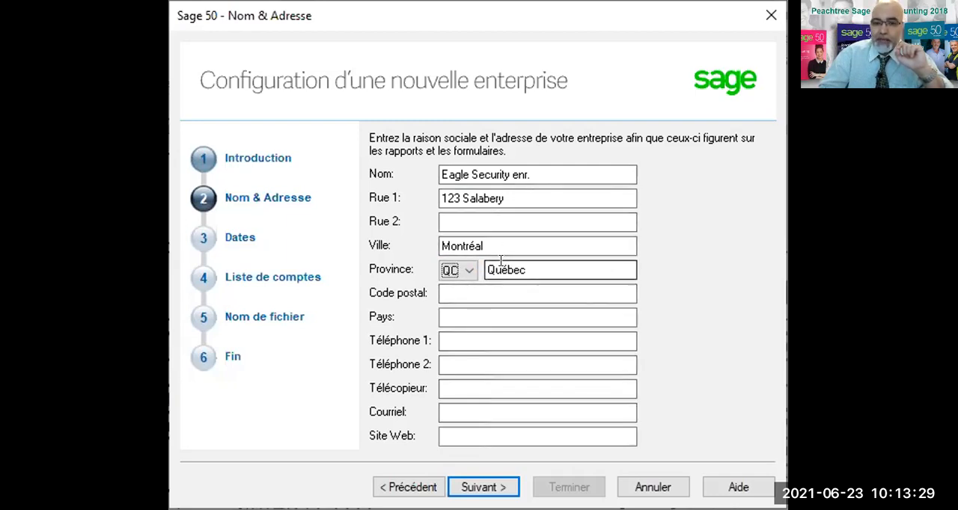
pyautogui.press('Tab')
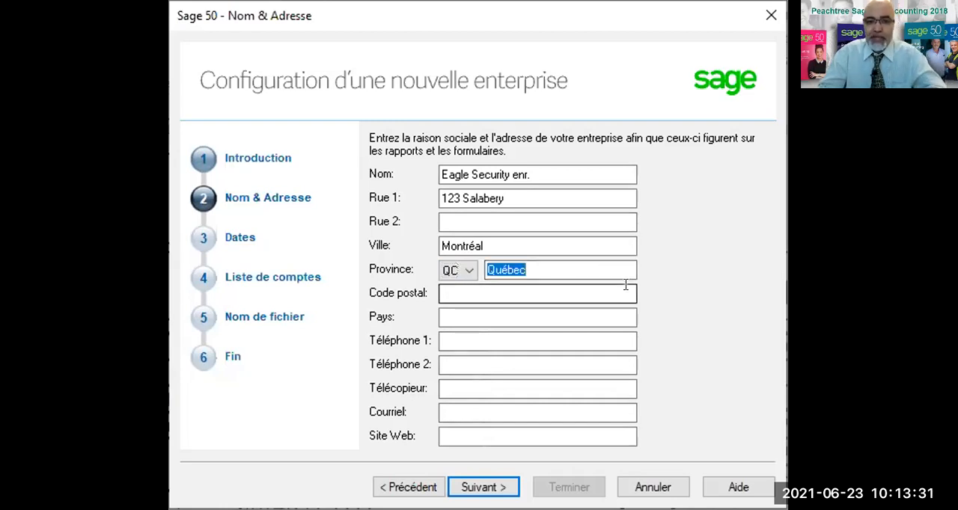
pyautogui.press('Tab')
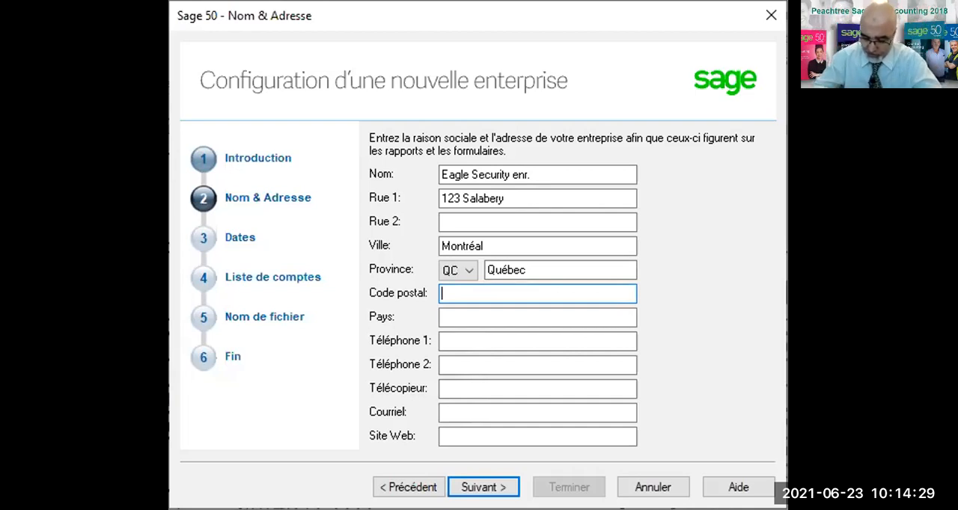
# Enter the company's postal code and set the country to Canada.
pyautogui.write('h1a')
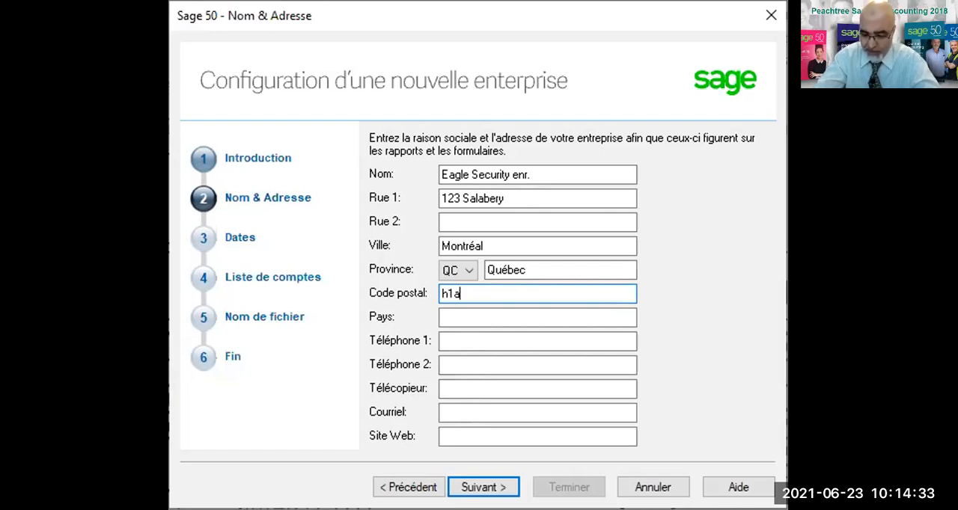
pyautogui.write('2a3')
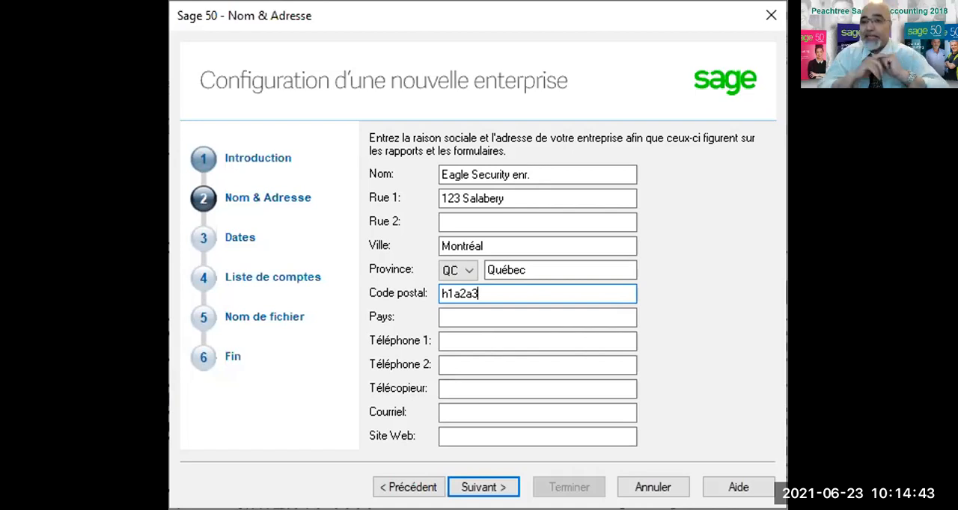
pyautogui.press('Tab')
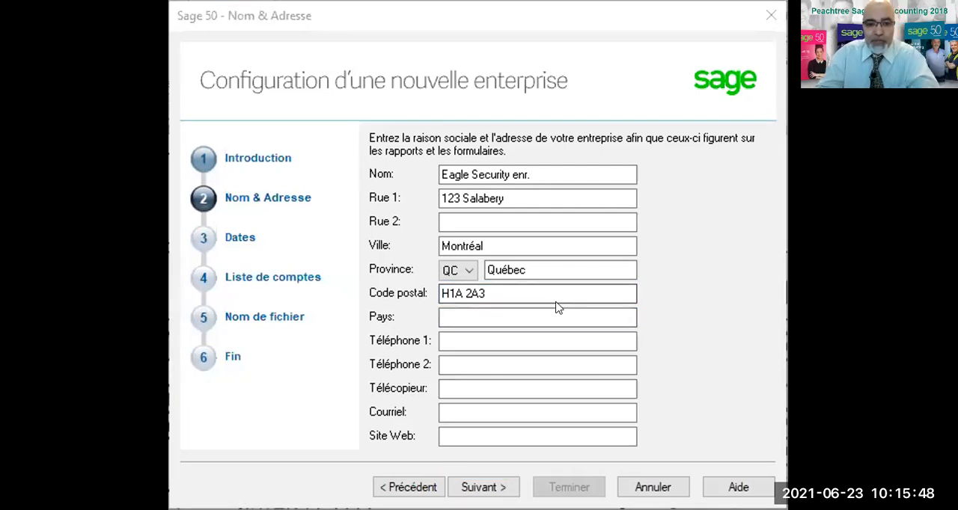
pyautogui.click(547, 308)
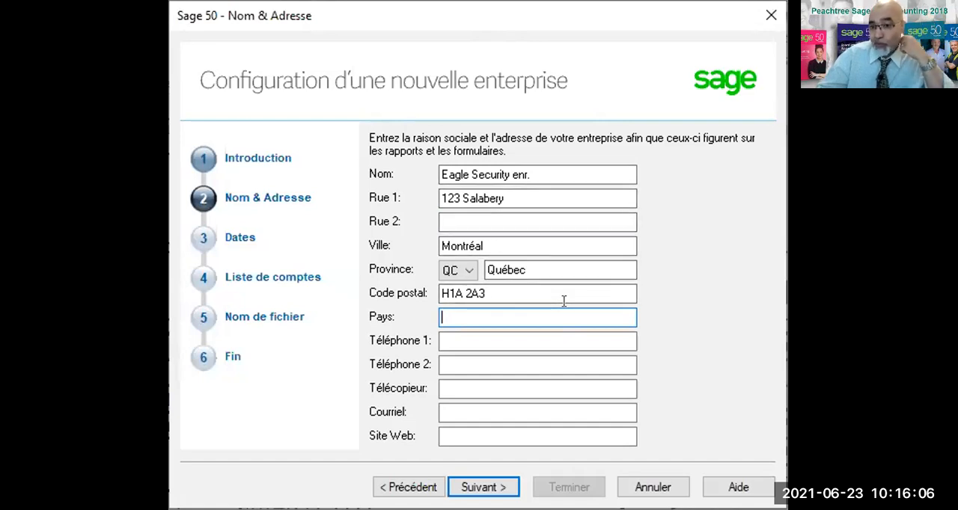
pyautogui.write('Canada')
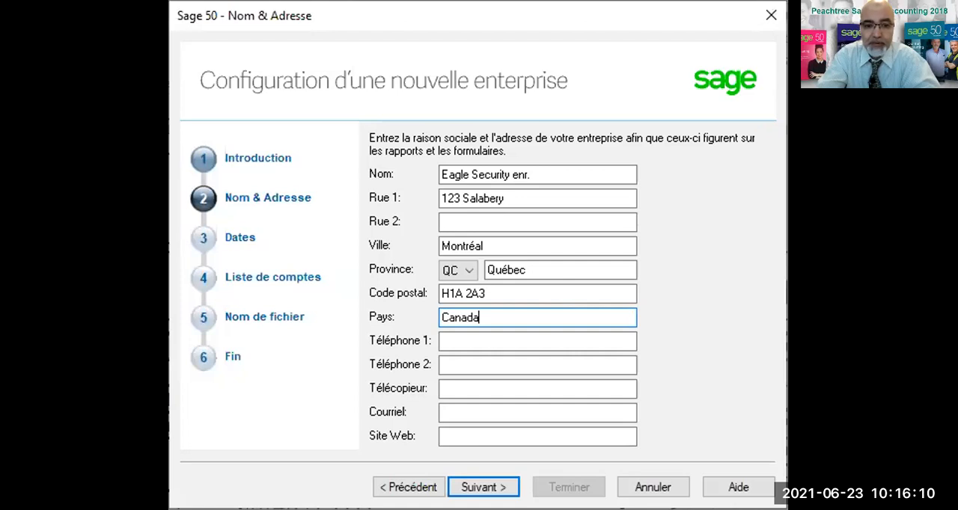
pyautogui.press('Tab')
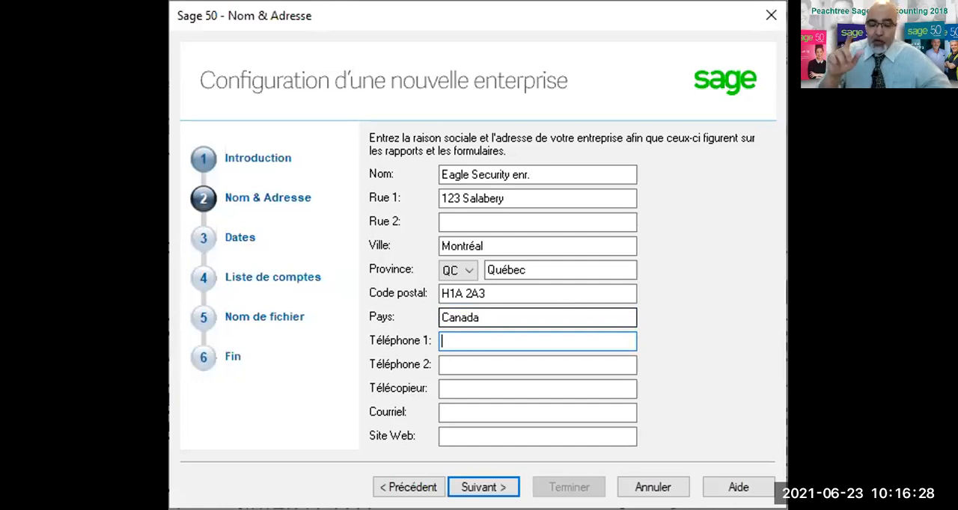
# Enter the company's primary phone number in Téléphone 1.
pyautogui.write('51')
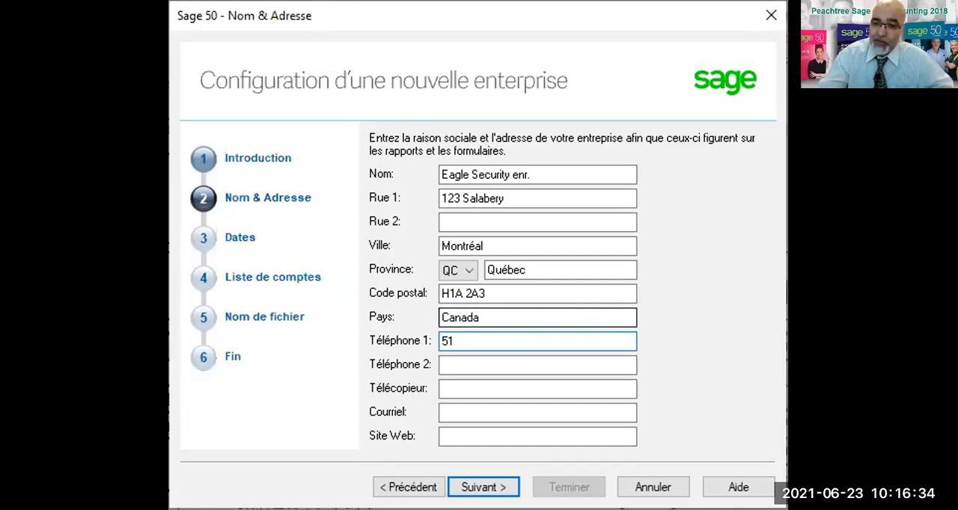
pyautogui.write('4')
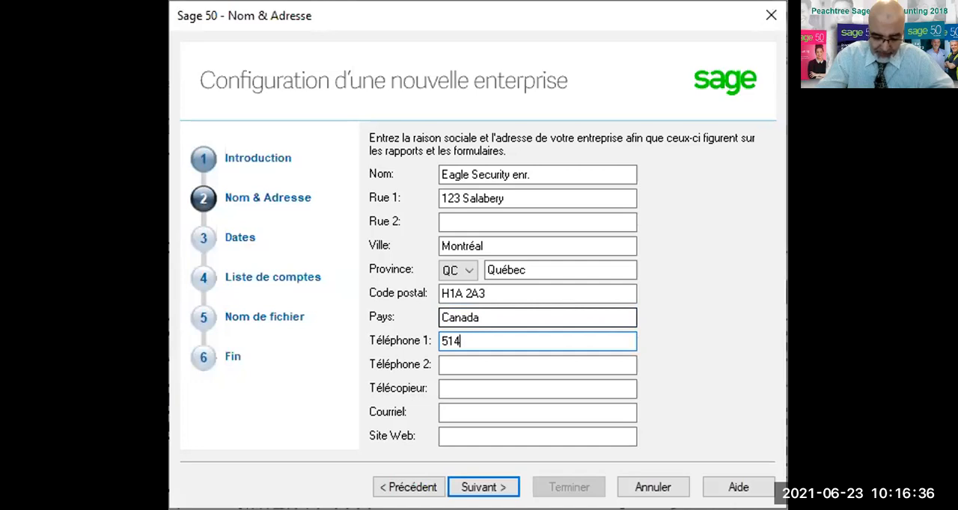
pyautogui.write('2')
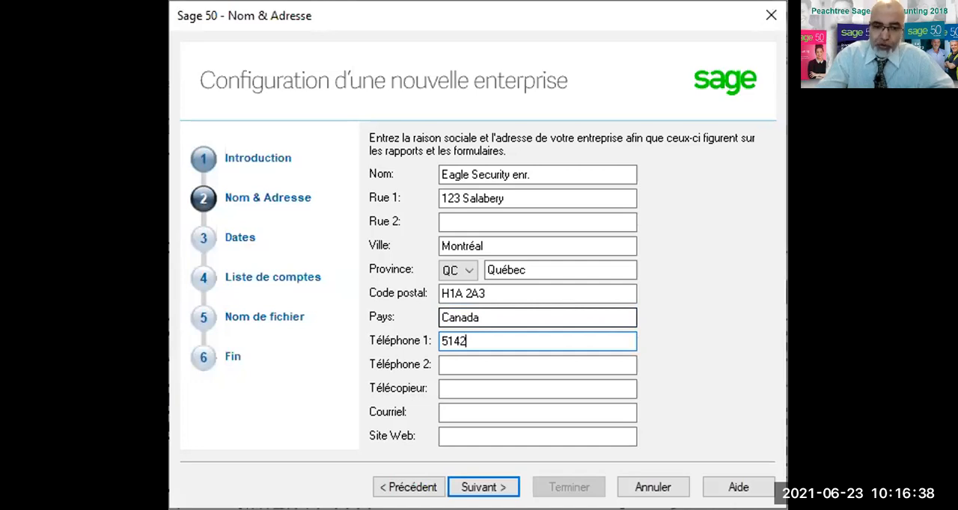
pyautogui.write('222222')
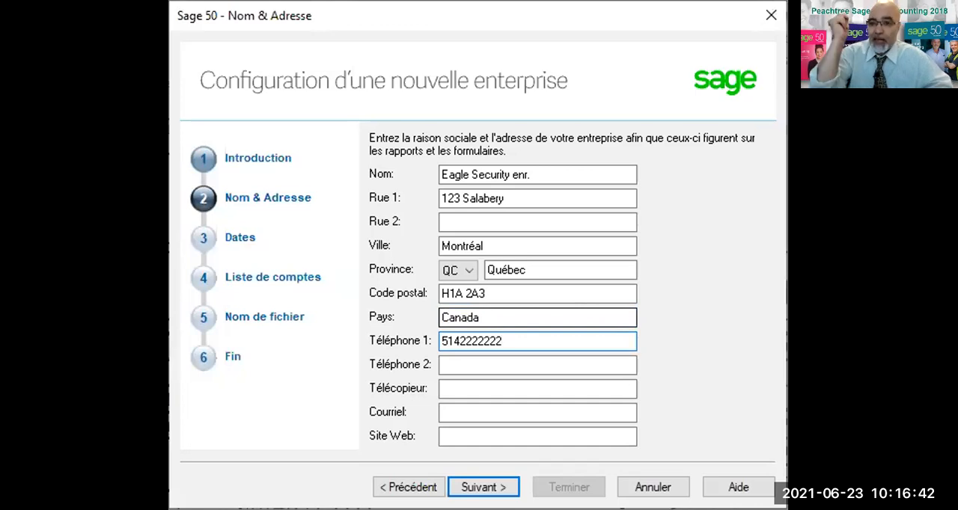
pyautogui.press('Tab')
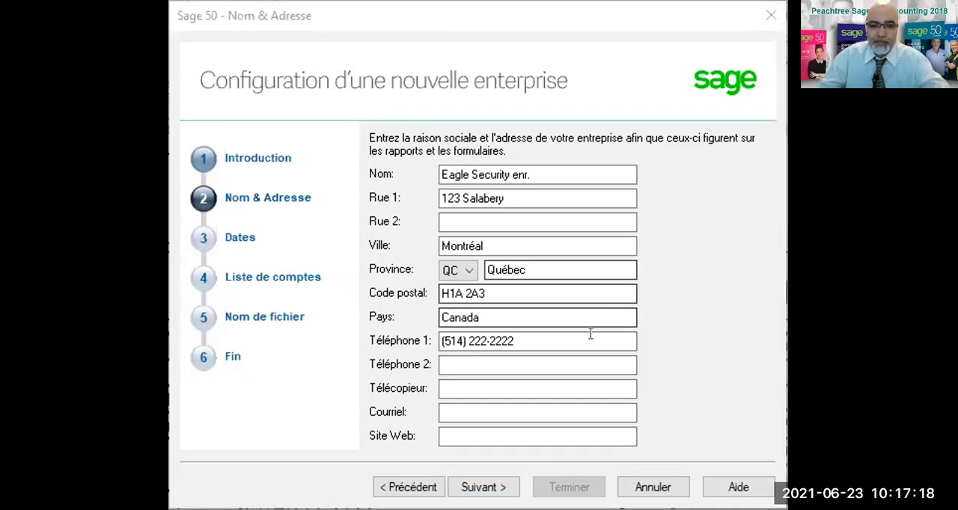
# Enter the company's second phone number in Téléphone 2.
pyautogui.click(712, 426)
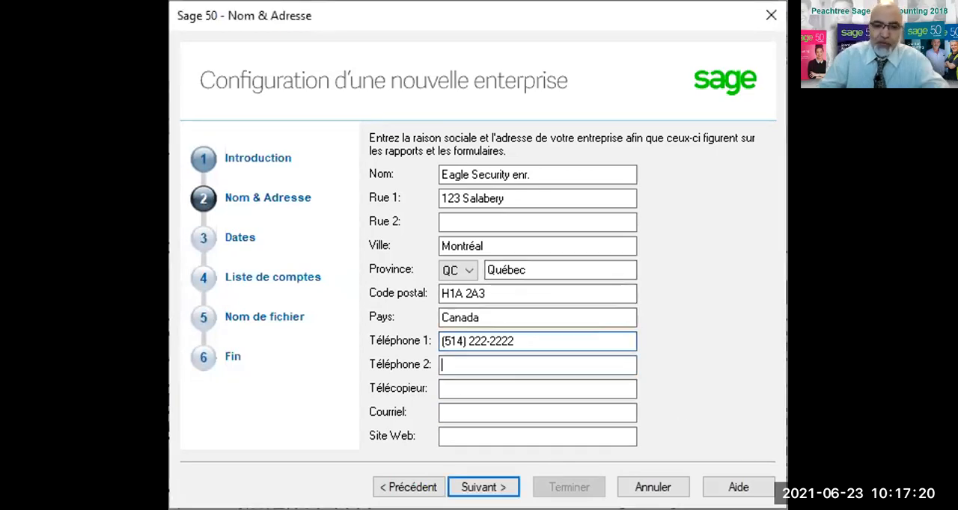
pyautogui.write('51')
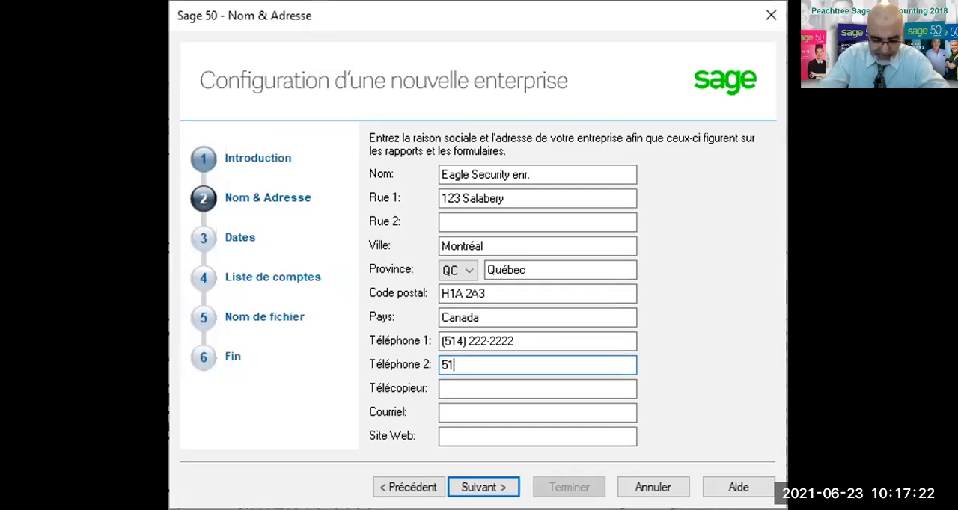
pyautogui.write('4333')
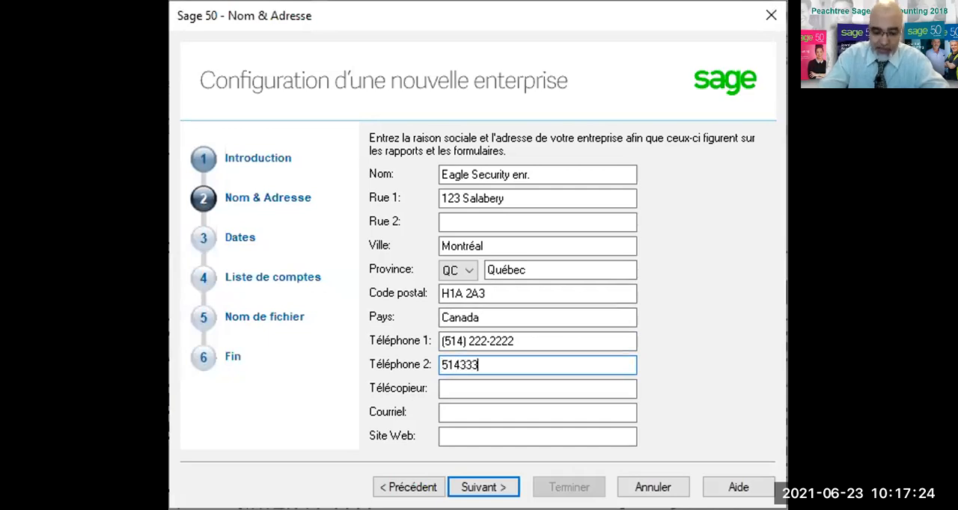
pyautogui.write('3333')
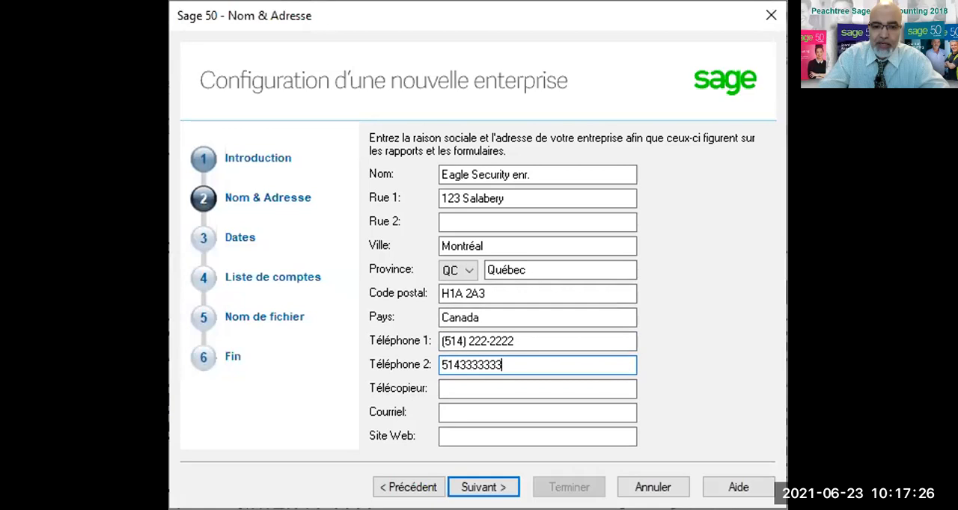
pyautogui.press('Tab')
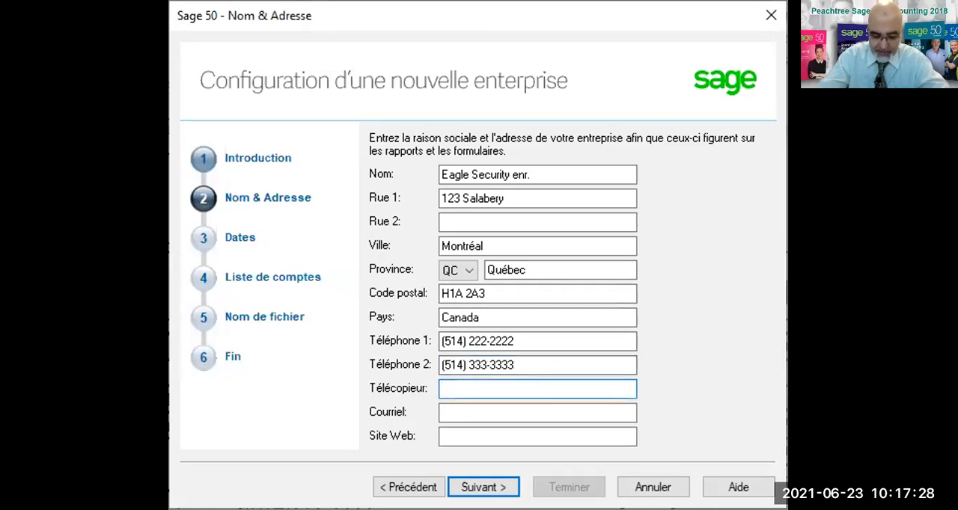
# Enter the company's fax number in Télécopieur.
pyautogui.write('514')
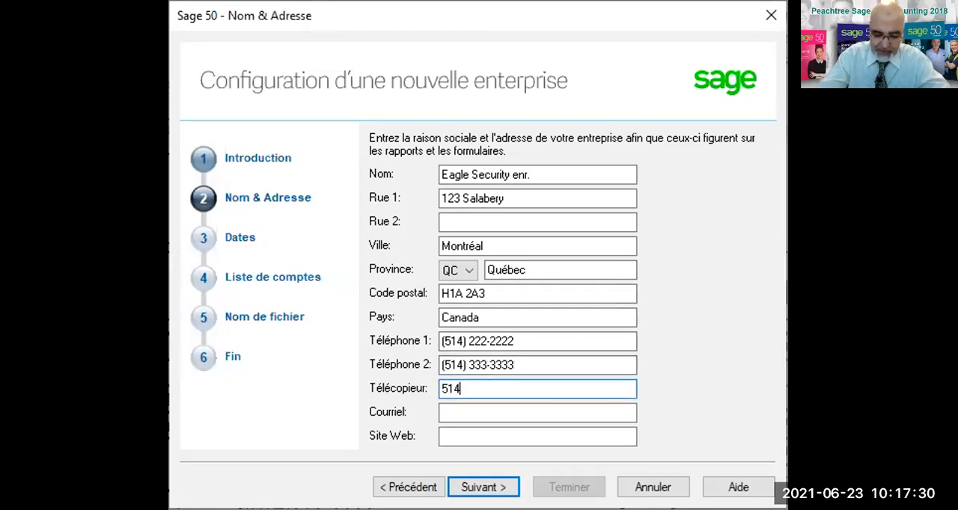
pyautogui.write('444')
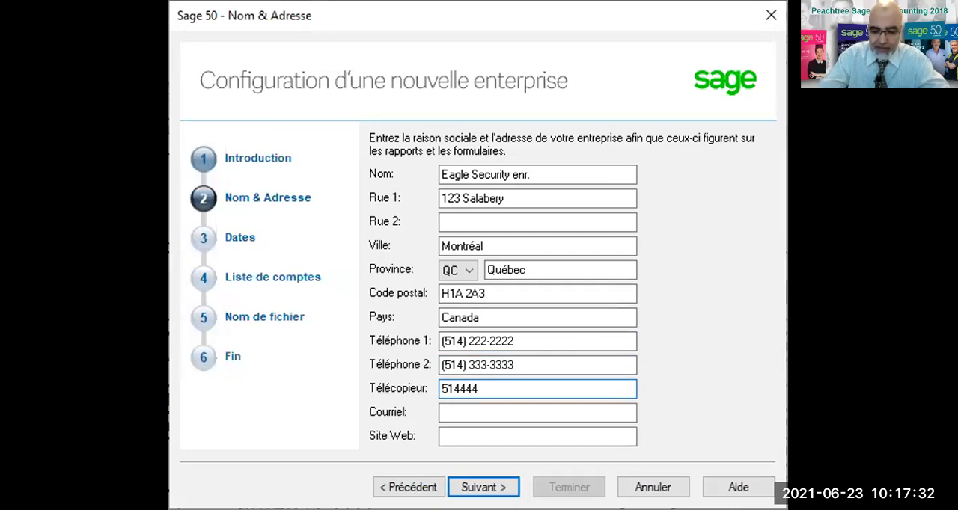
pyautogui.write('4444')
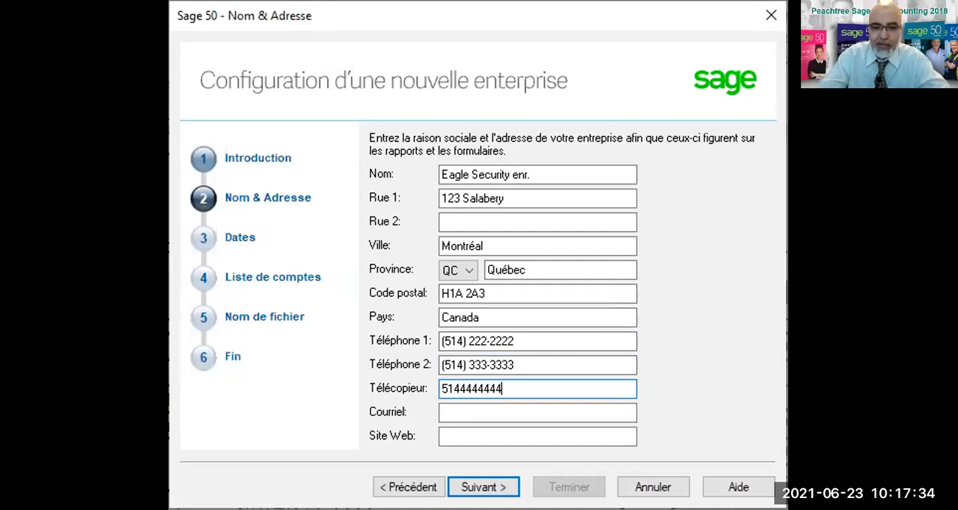
pyautogui.press('Tab')
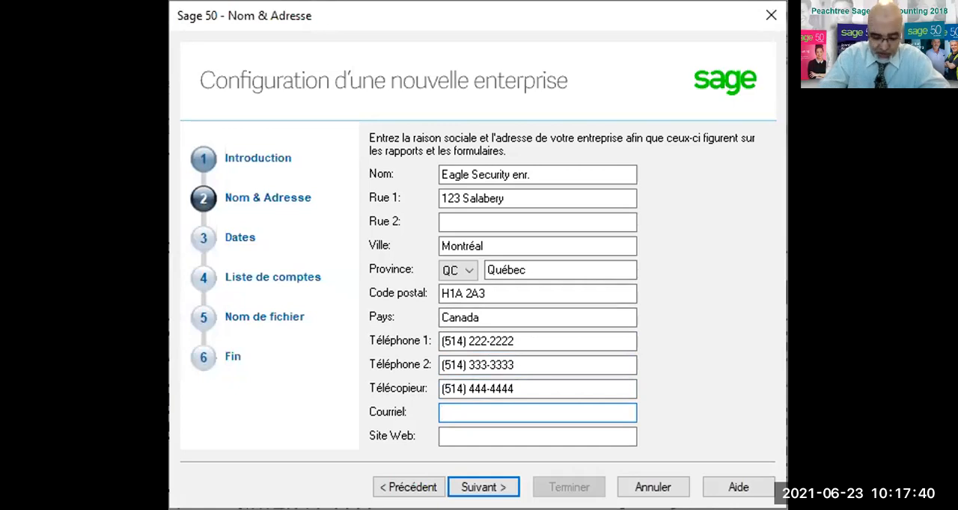
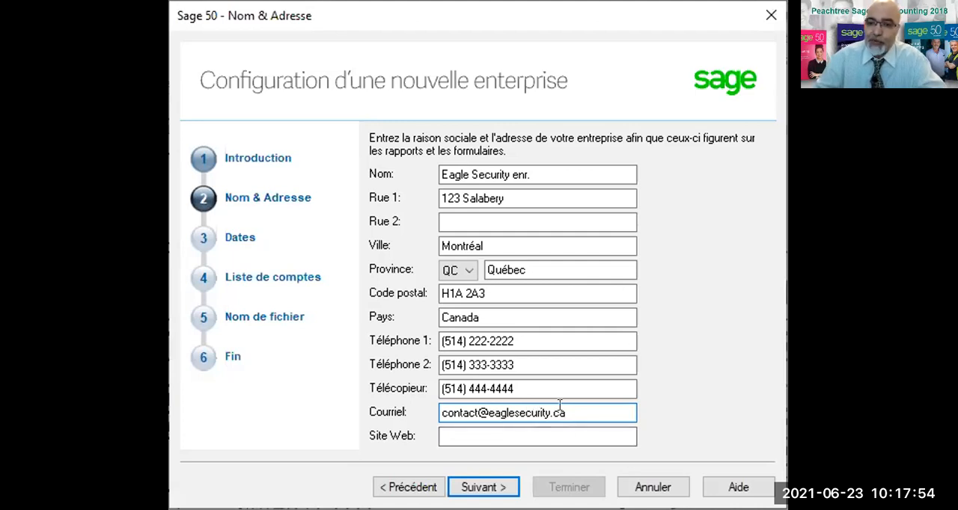
# Enter the company's contact e-mail address in Courriel.
pyautogui.moveTo(560, 405); pyautogui.dragTo(484, 398)
pyautogui.hotkey('ctrl', 'c')
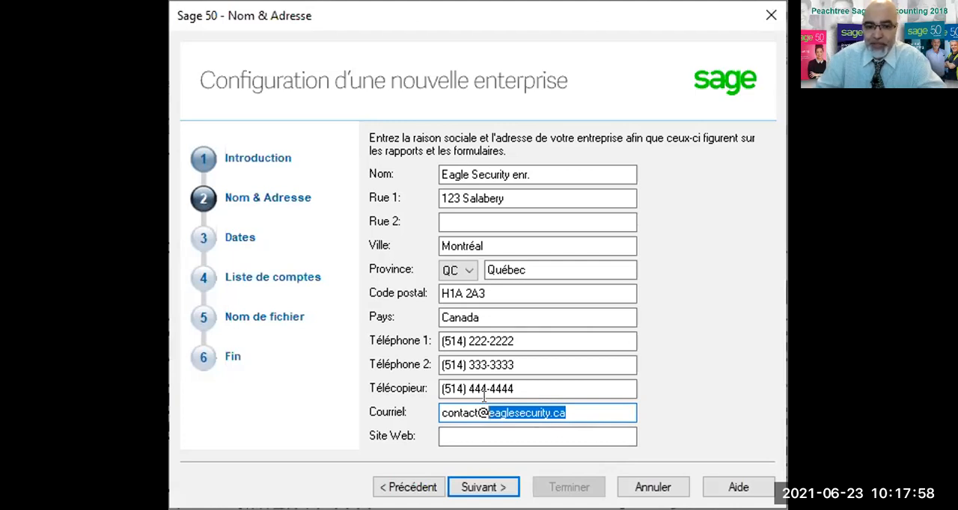
pyautogui.click(462, 435)
pyautogui.write('www.')
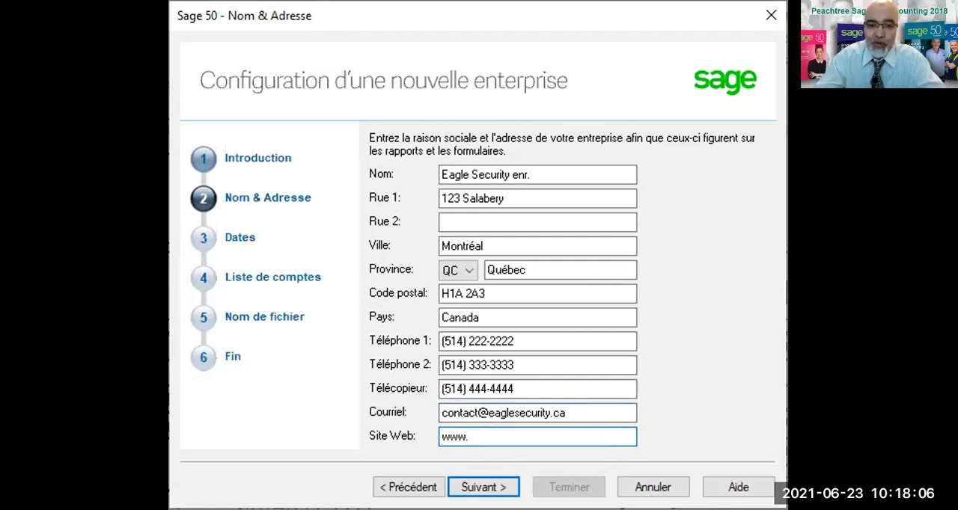
pyautogui.hotkey('ctrl', 'v')
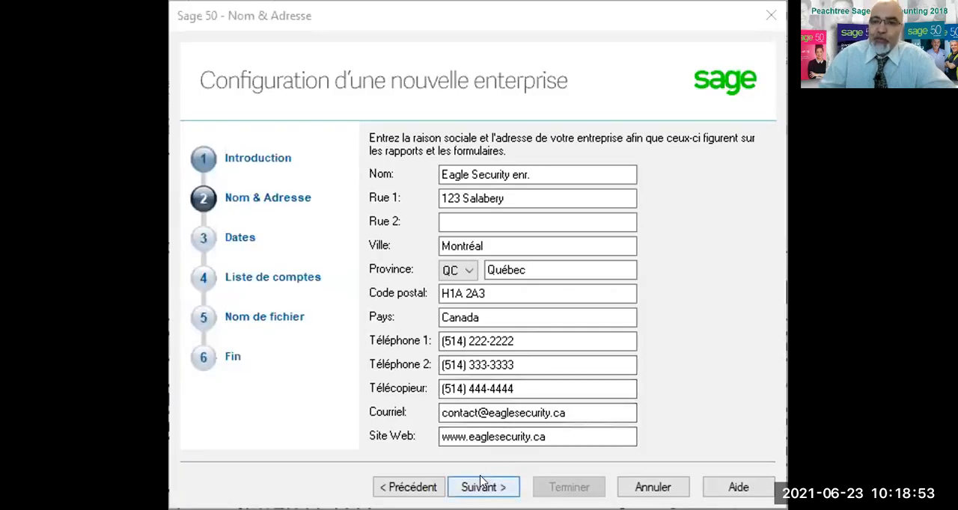
# Continue to the accounting dates and set the fiscal year start (Début de l'exercice) to 01/05/2021.
pyautogui.click(480, 487)
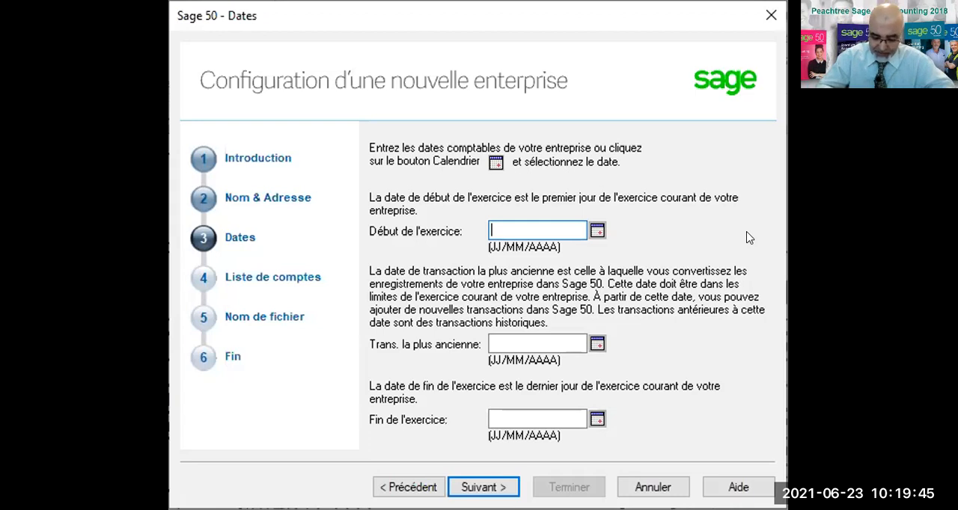
pyautogui.write('01052021')
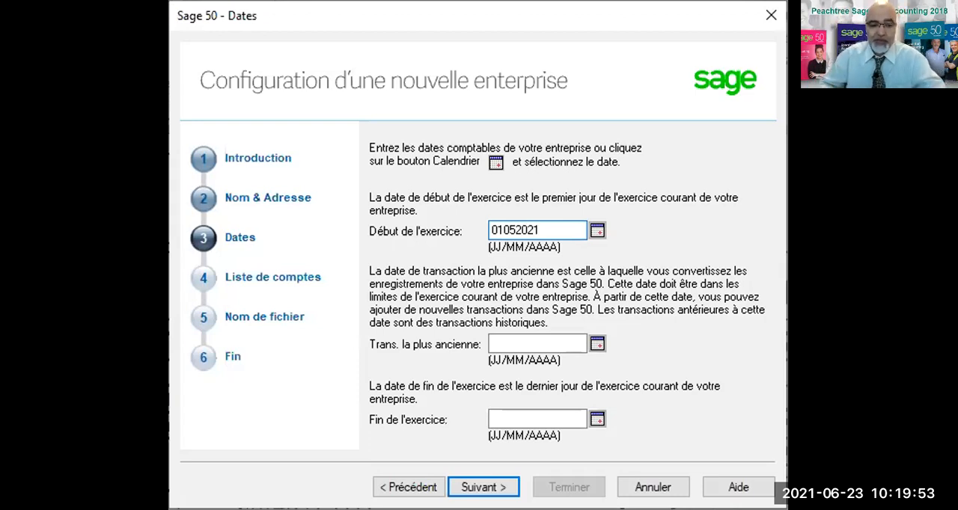
pyautogui.press('Tab')
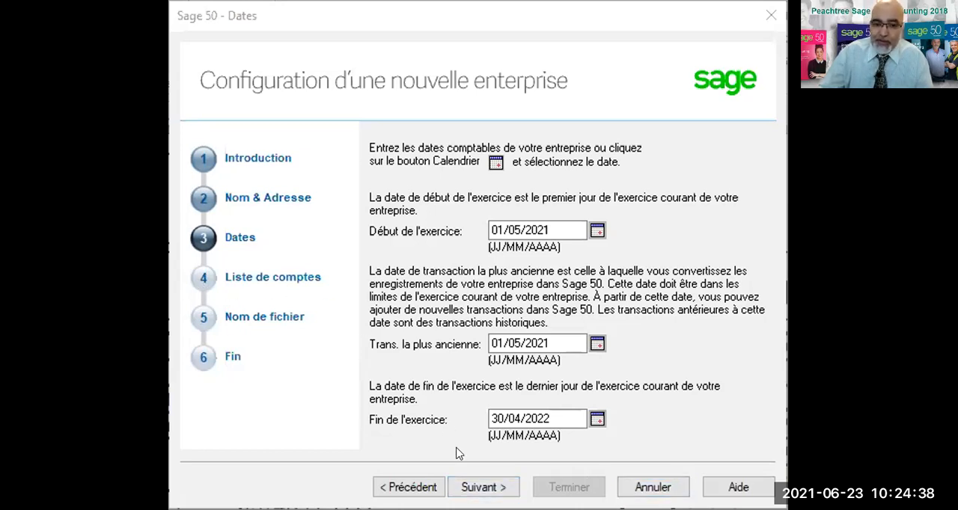
# Have Sage 50 create the account list for an Entreprise individuelle (seul propriétaire) in the Commerce de détail industry.
pyautogui.click(487, 487)
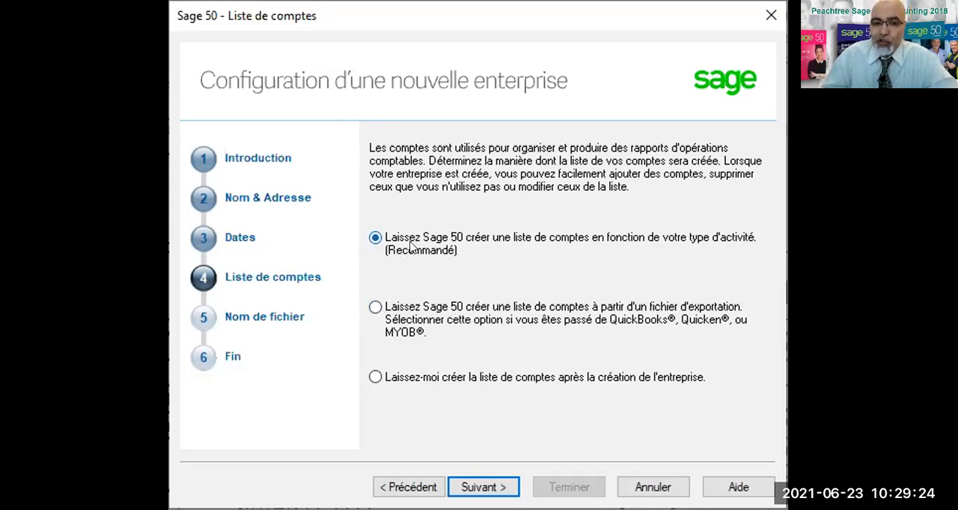
pyautogui.click(487, 485)
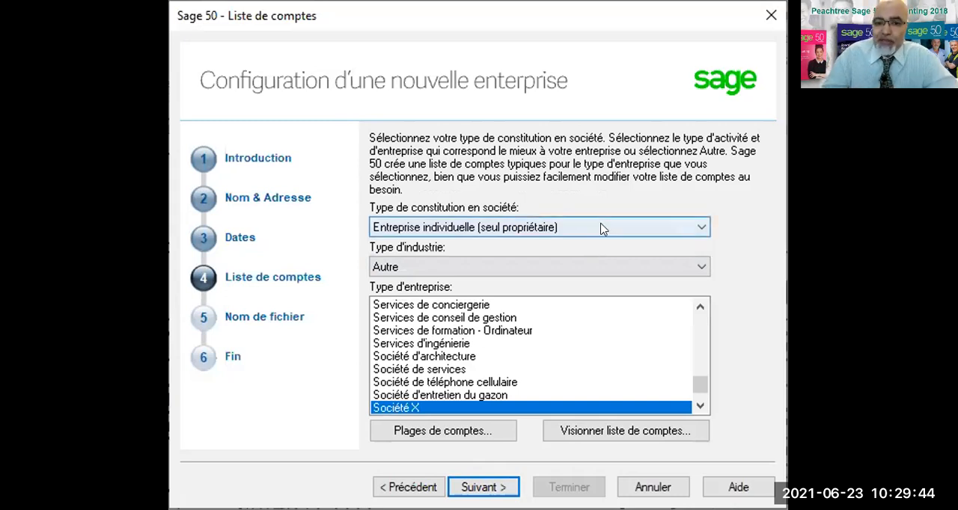
pyautogui.click(601, 227)
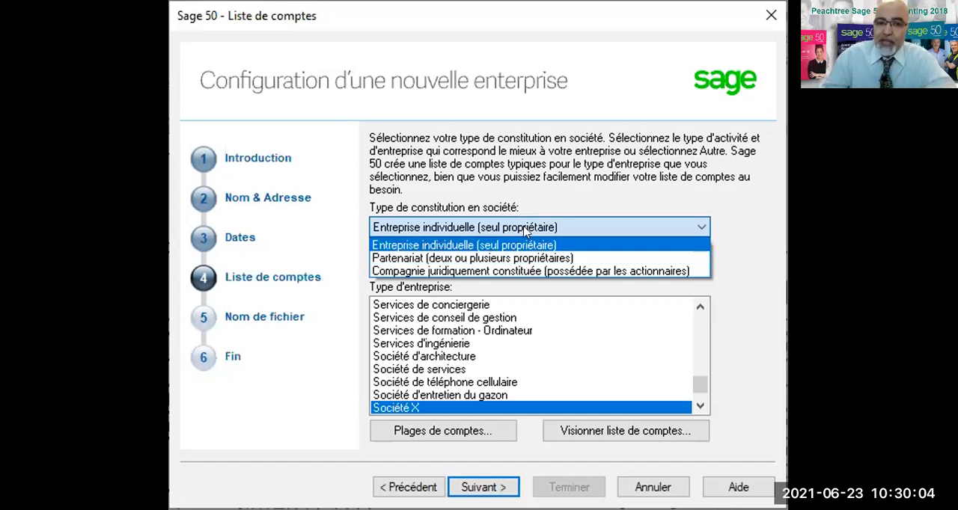
pyautogui.click(471, 229)
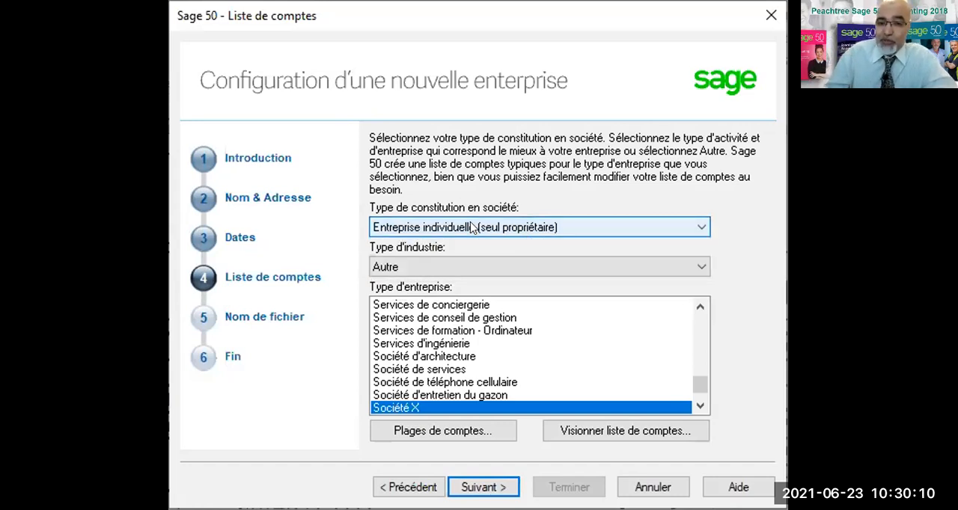
pyautogui.click(491, 267)
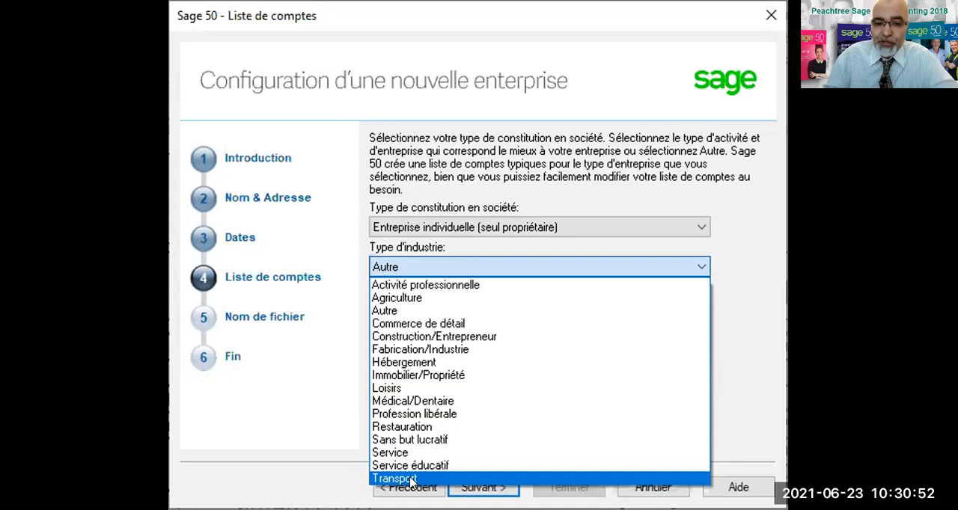
pyautogui.click(398, 327)
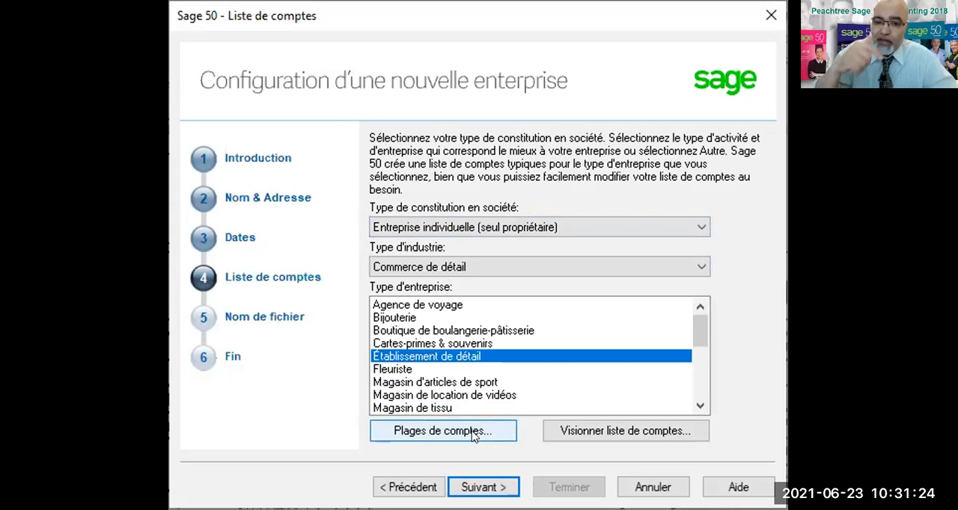
# Review the whole proposed account list for the Établissement de détail business type, from current assets to administrative expenses, and close it.
pyautogui.click(599, 434)
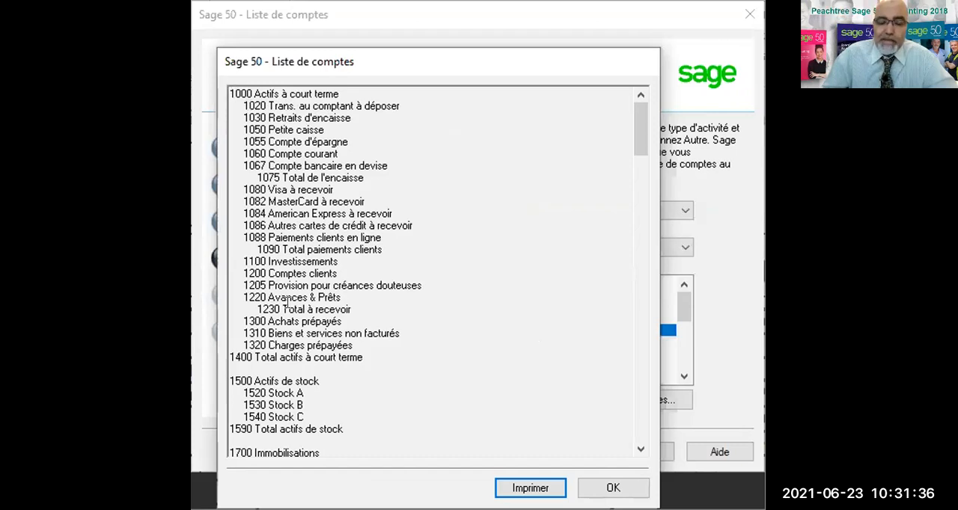
pyautogui.scroll(-3, 290, 334)
pyautogui.scroll(-6, 291, 333)
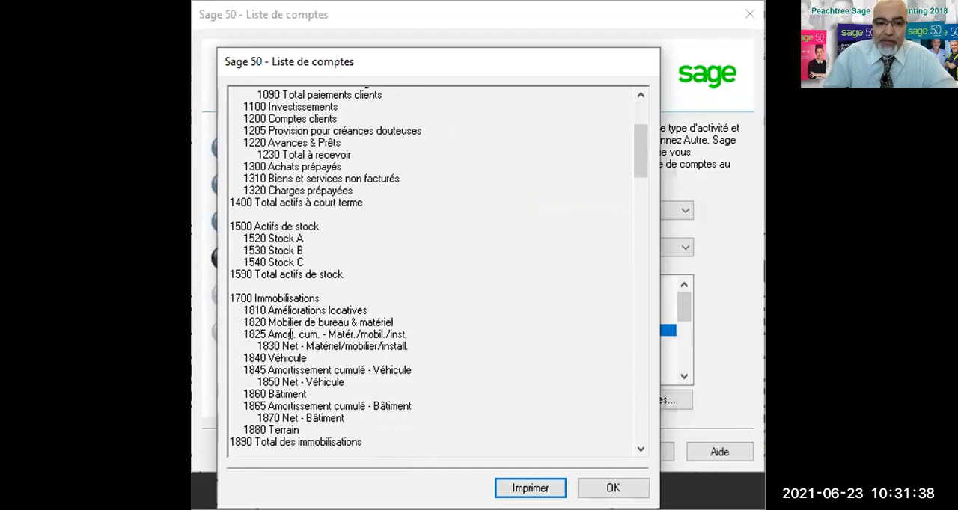
pyautogui.scroll(-3, 290, 334)
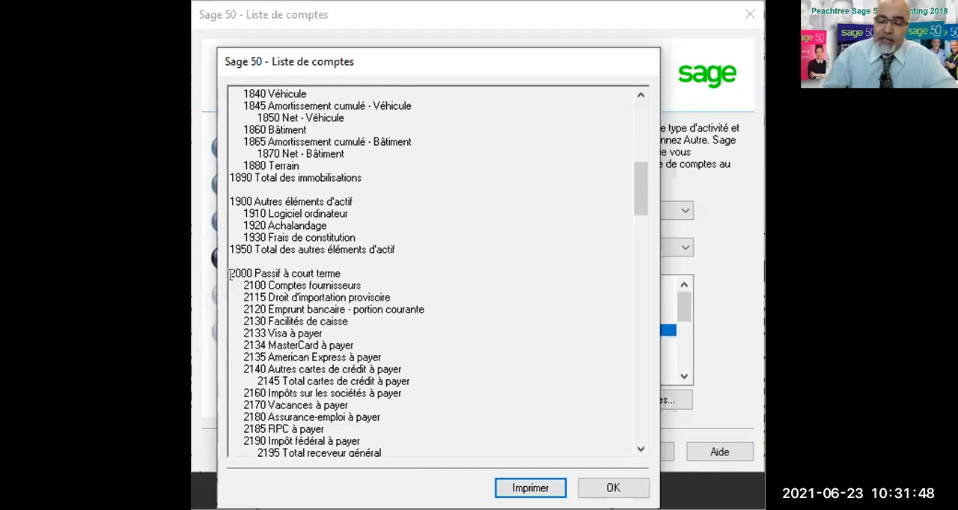
pyautogui.scroll(-6, 229, 274)
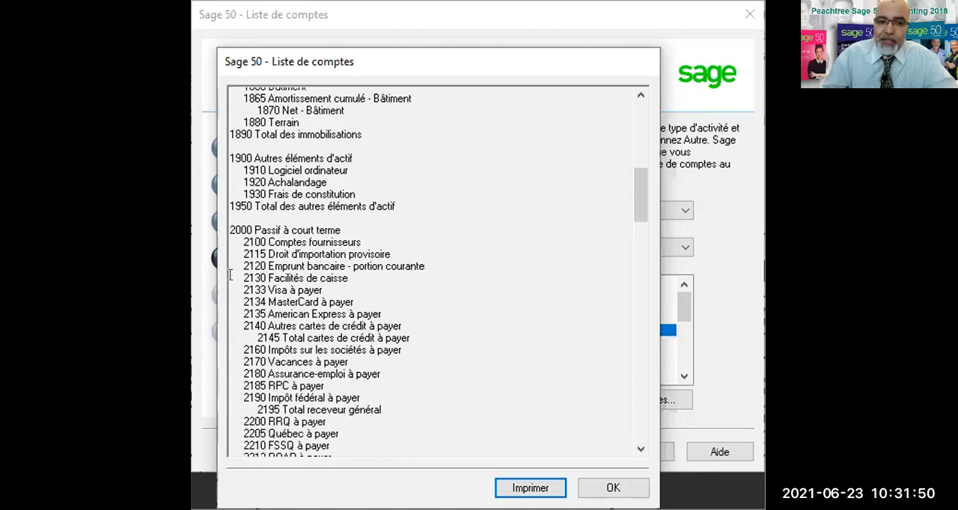
pyautogui.scroll(-2, 229, 274)
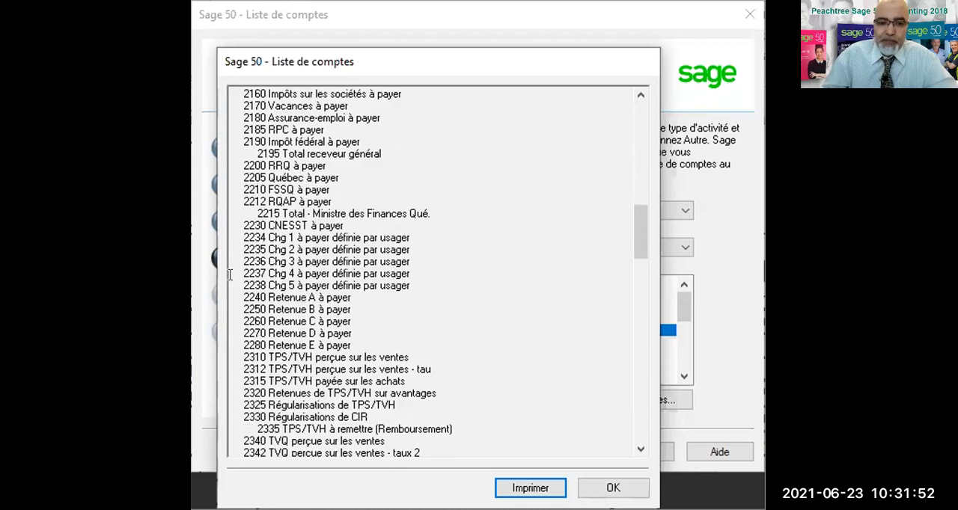
pyautogui.scroll(-6, 230, 275)
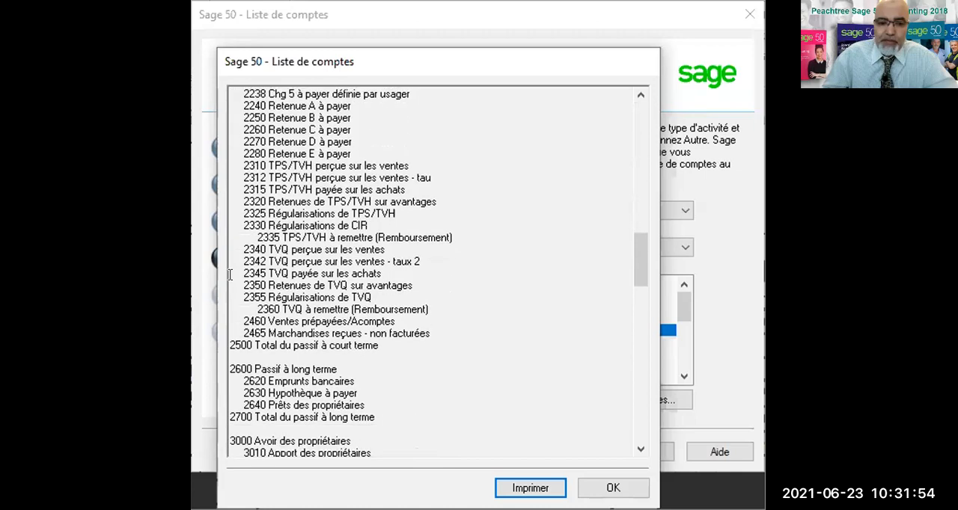
pyautogui.scroll(-3, 229, 274)
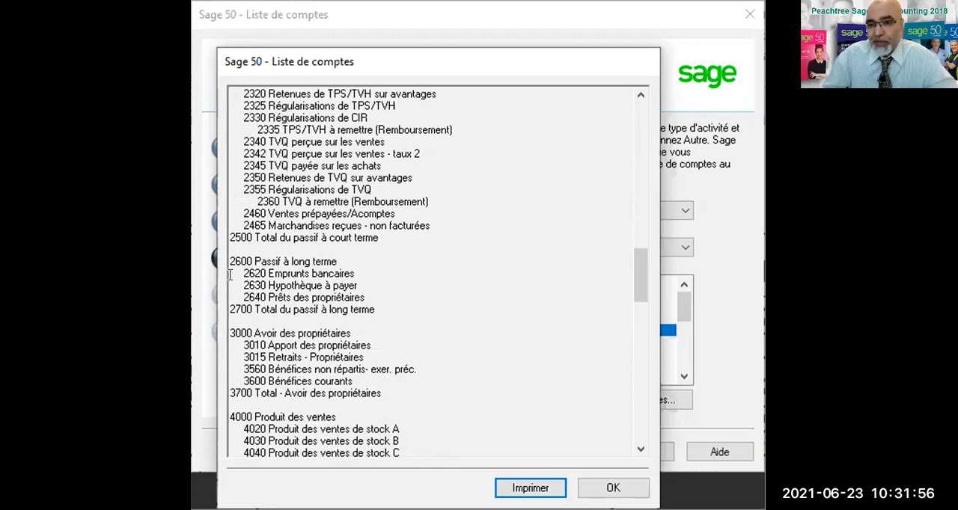
pyautogui.scroll(-3, 230, 275)
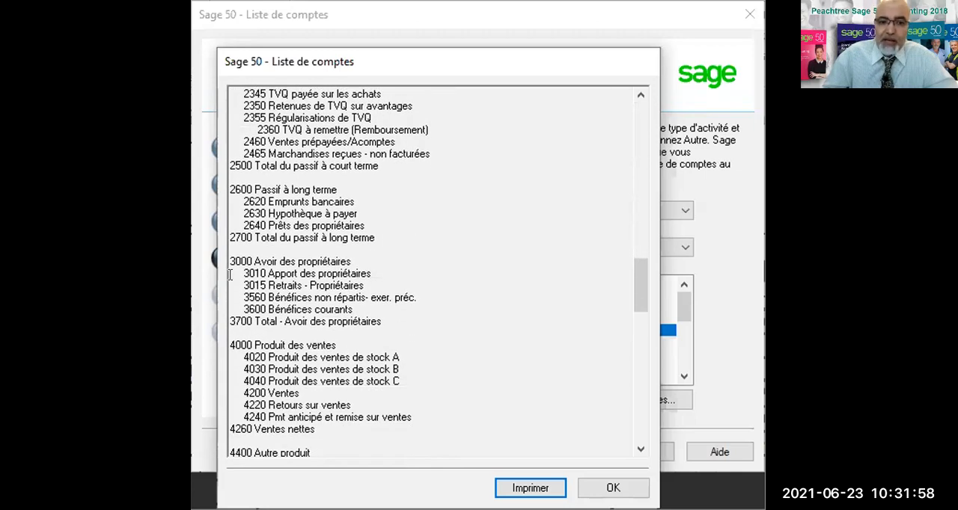
pyautogui.scroll(-2, 230, 275)
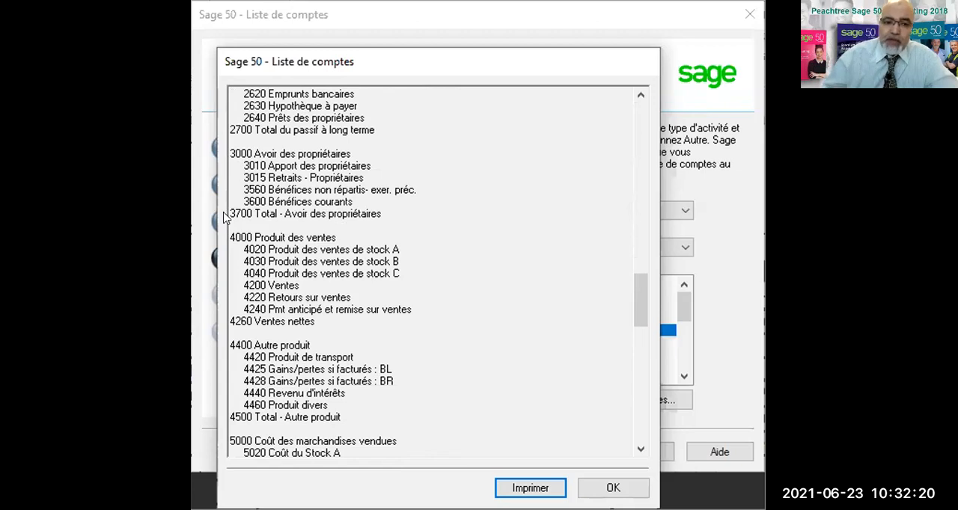
pyautogui.scroll(-2, 265, 338)
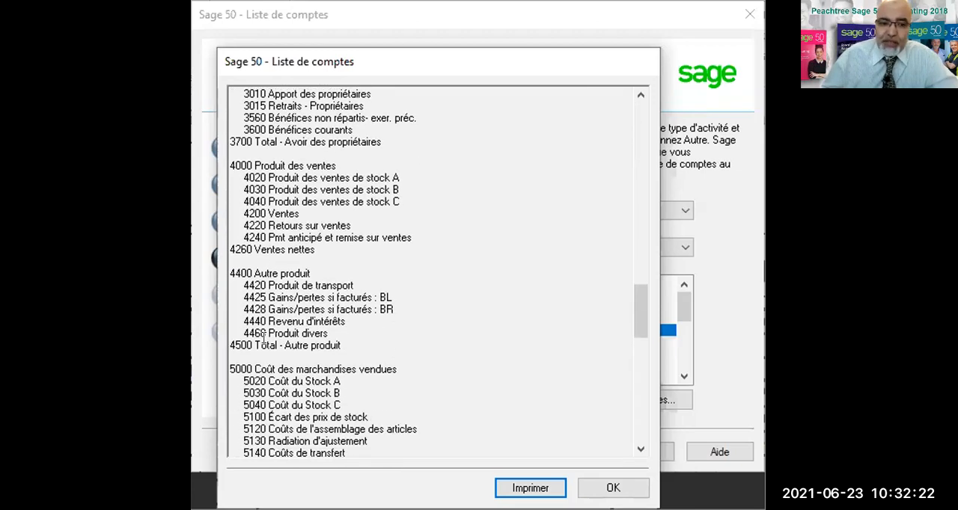
pyautogui.scroll(-2, 266, 338)
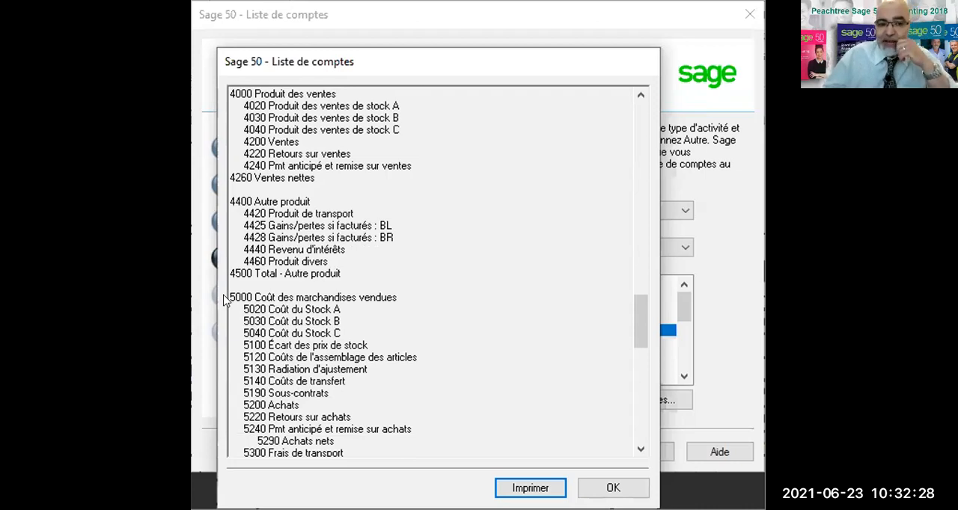
pyautogui.scroll(-3, 285, 306)
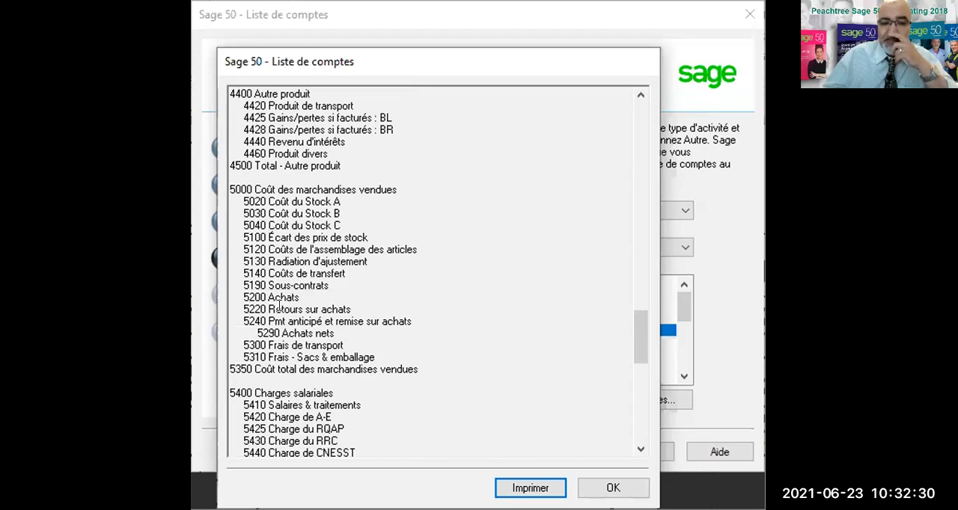
pyautogui.scroll(-15, 279, 307)
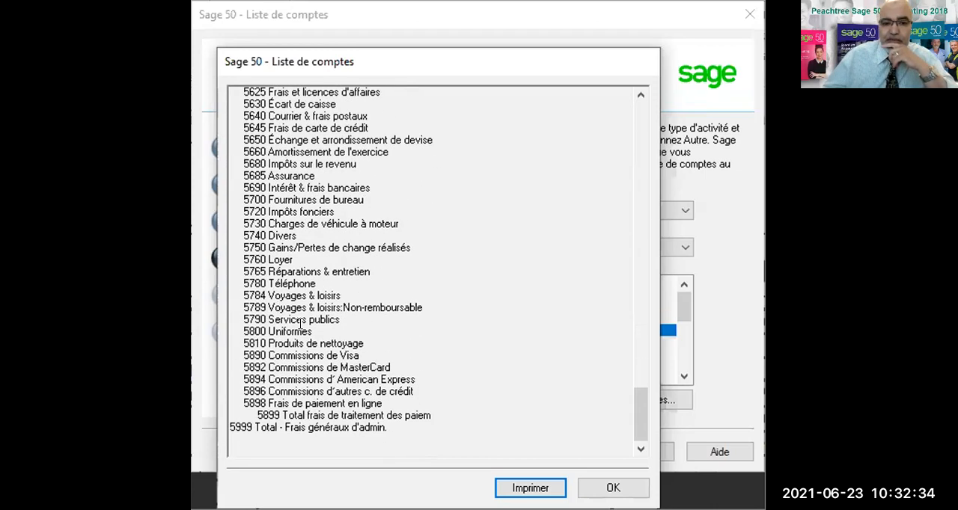
pyautogui.click(527, 485)
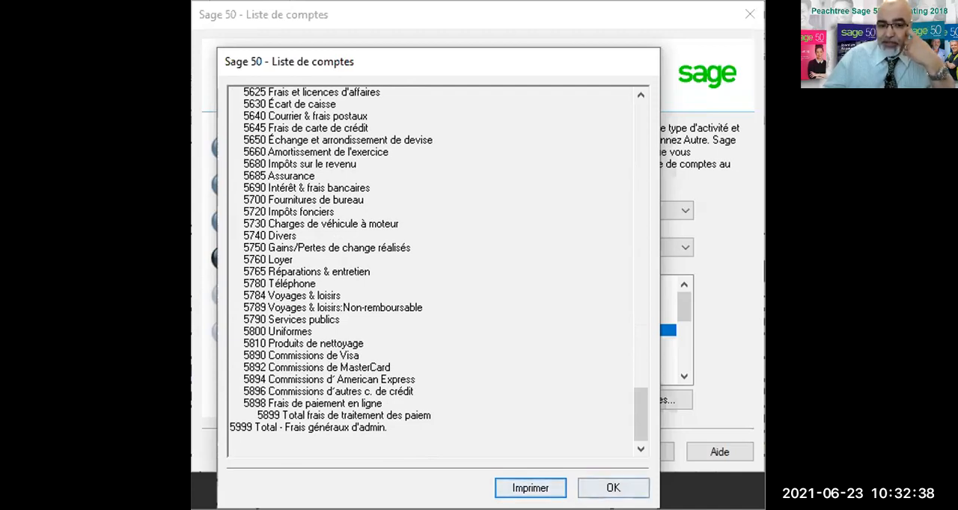
pyautogui.click(591, 487)
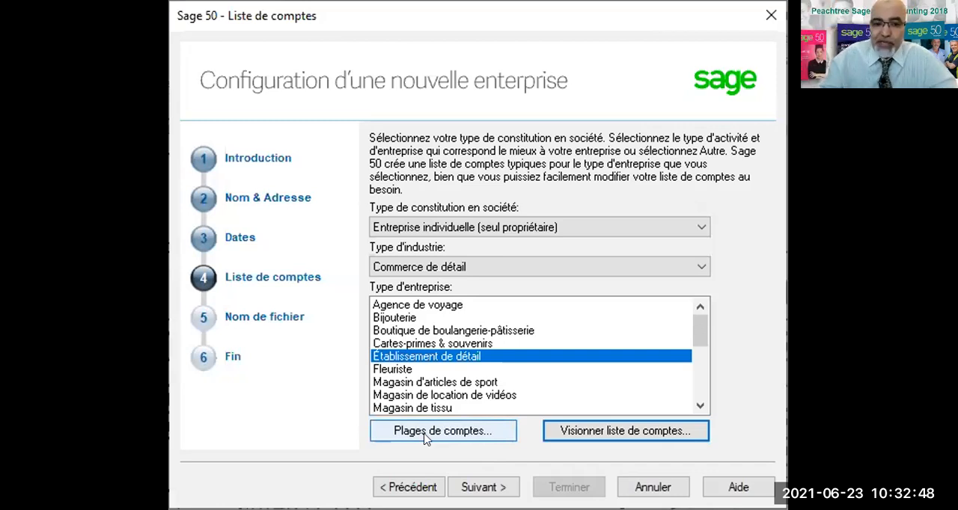
# Compare the account number ranges for 5-digit and 6-digit accounts, keeping 4 digits per account.
pyautogui.click(426, 429)
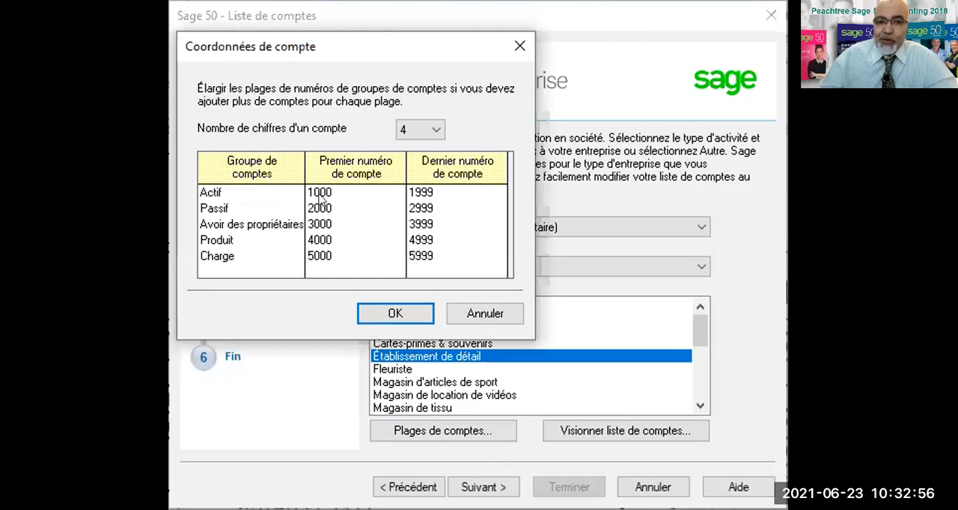
pyautogui.click(439, 128)
pyautogui.click(420, 160)
pyautogui.click(438, 129)
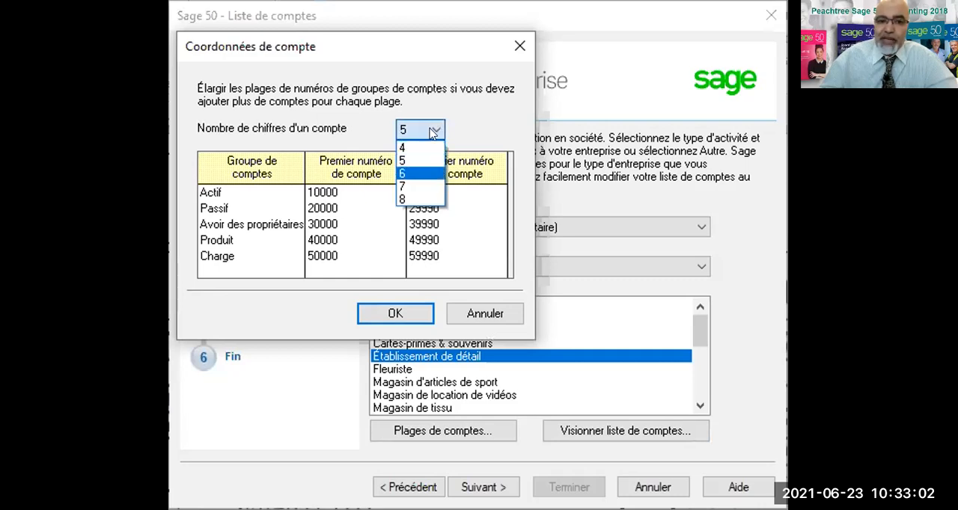
pyautogui.click(433, 131)
pyautogui.click(434, 132)
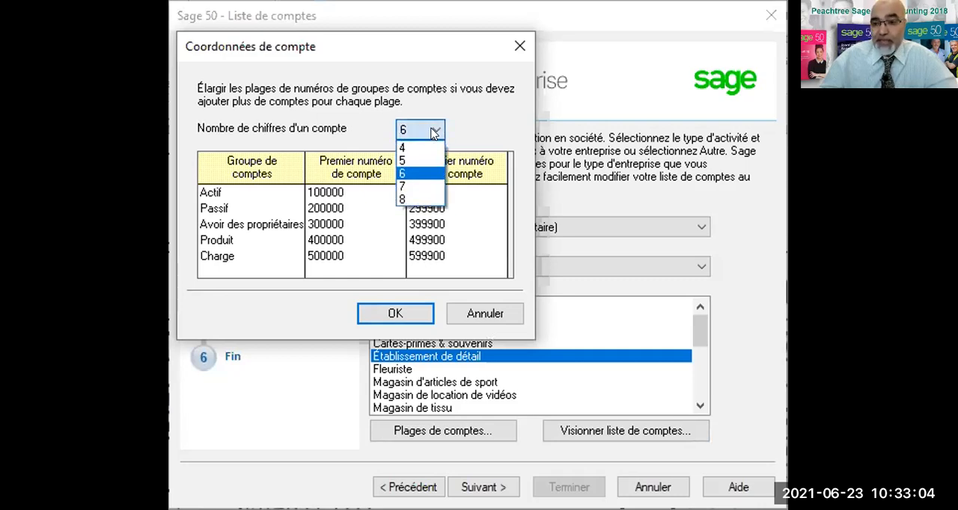
pyautogui.click(409, 148)
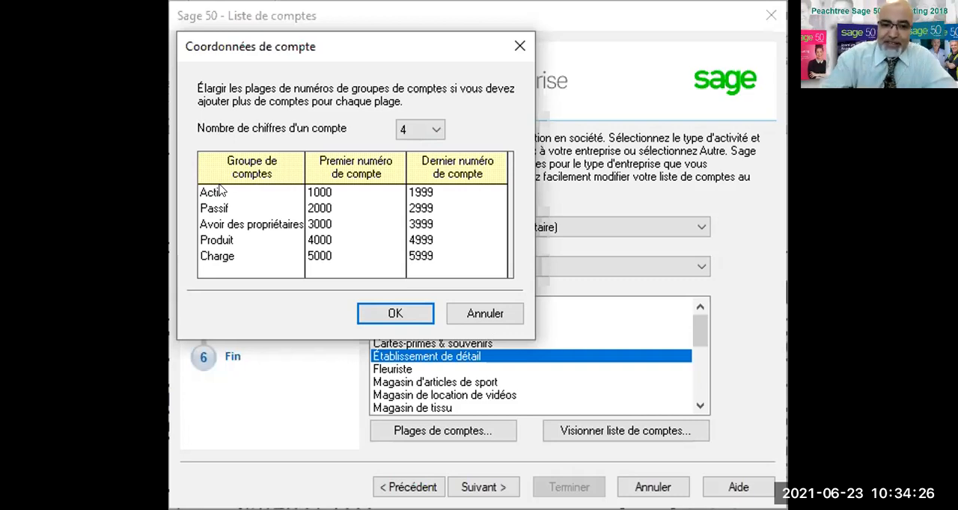
pyautogui.click(383, 313)
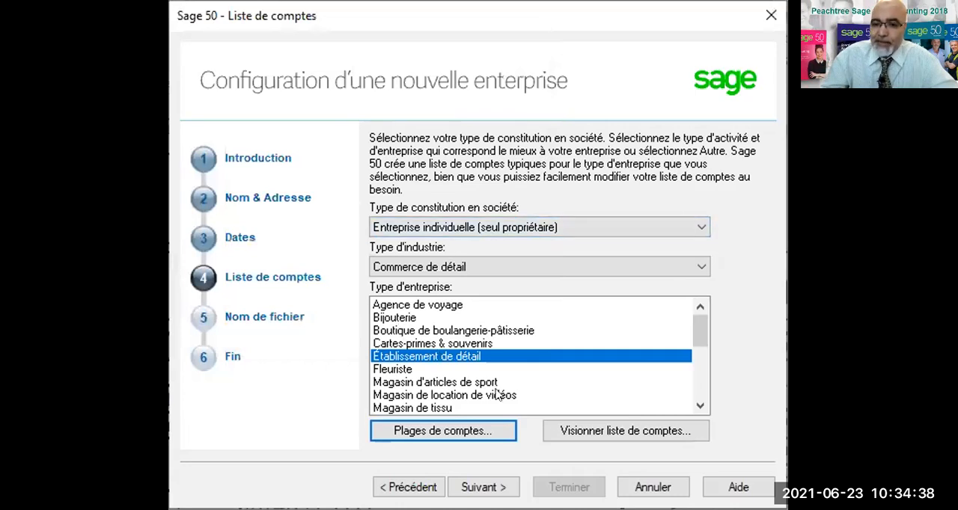
# Continue to the file name page and prefix the company file name with the date to make 20210623_Eagle Security enr.
pyautogui.click(479, 487)
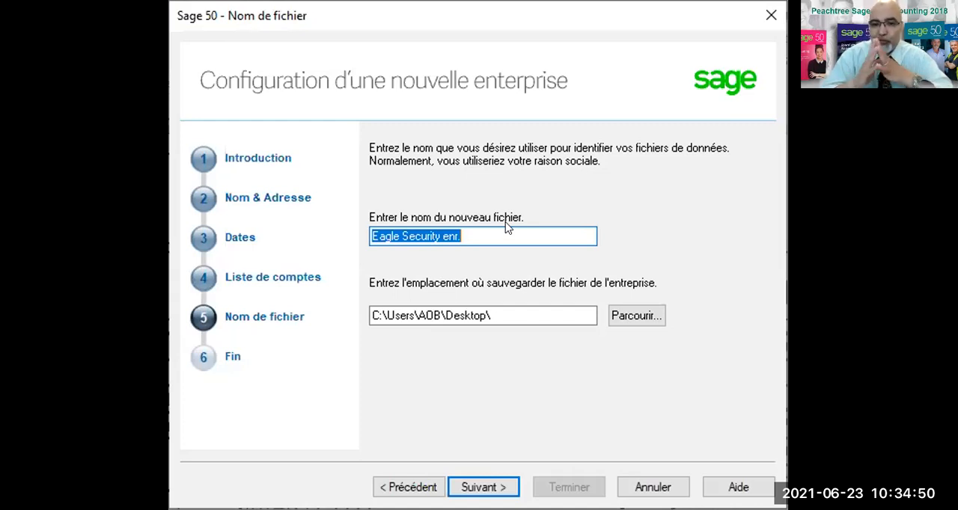
pyautogui.click(372, 236)
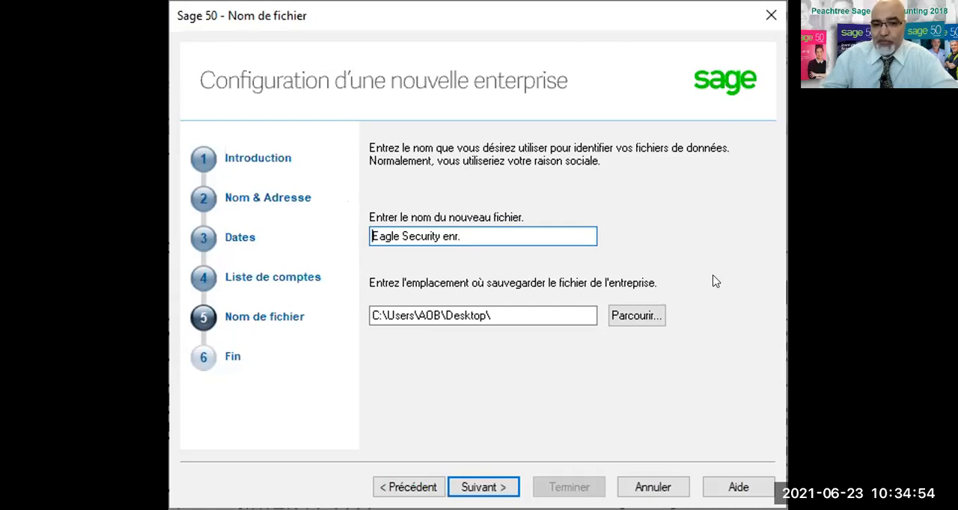
pyautogui.write('2021')
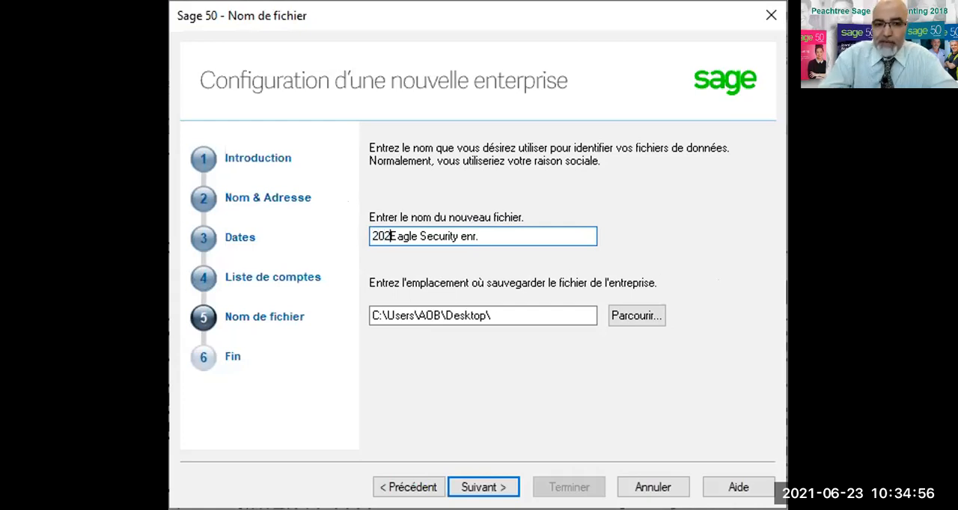
pyautogui.write('0623')
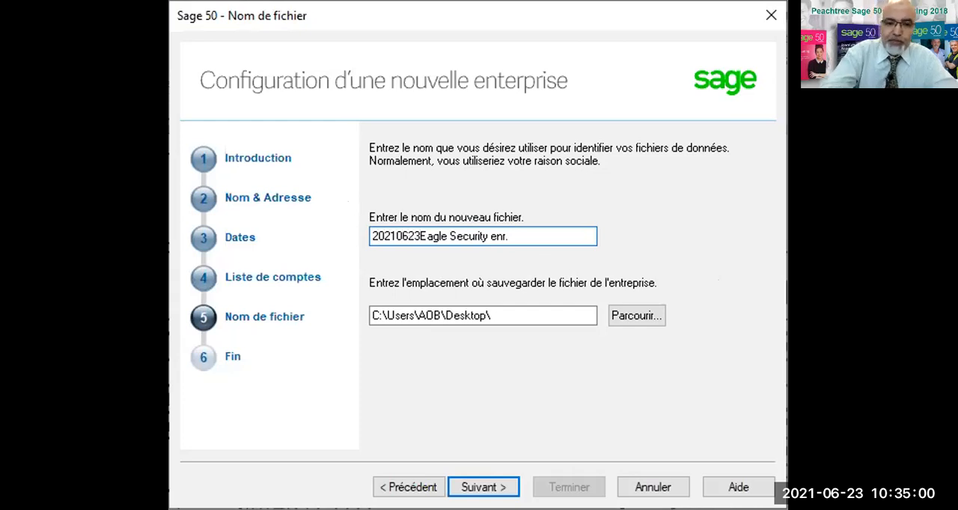
pyautogui.write('_')
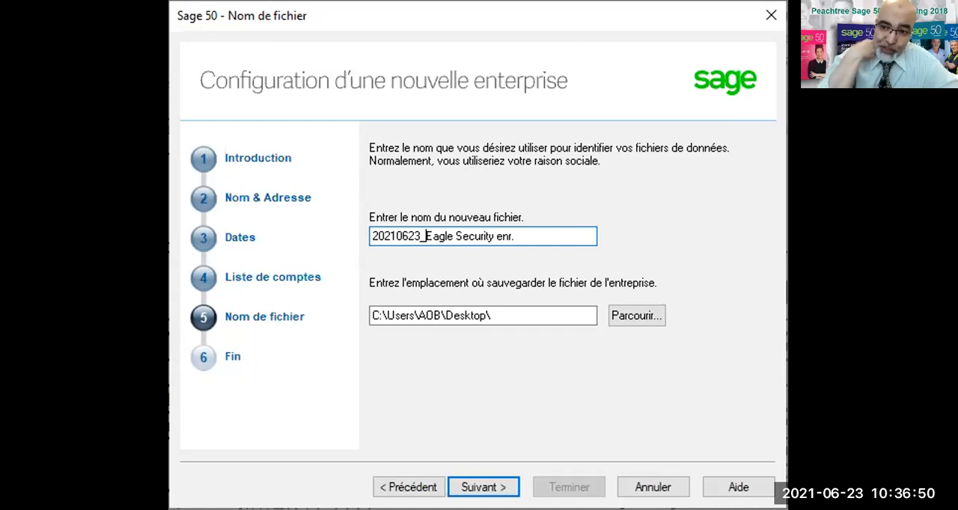
# Create a folder named Sage 50_Groupe516_Etudes de cas on the desktop and choose it as the company file's save location.
pyautogui.click(632, 314)
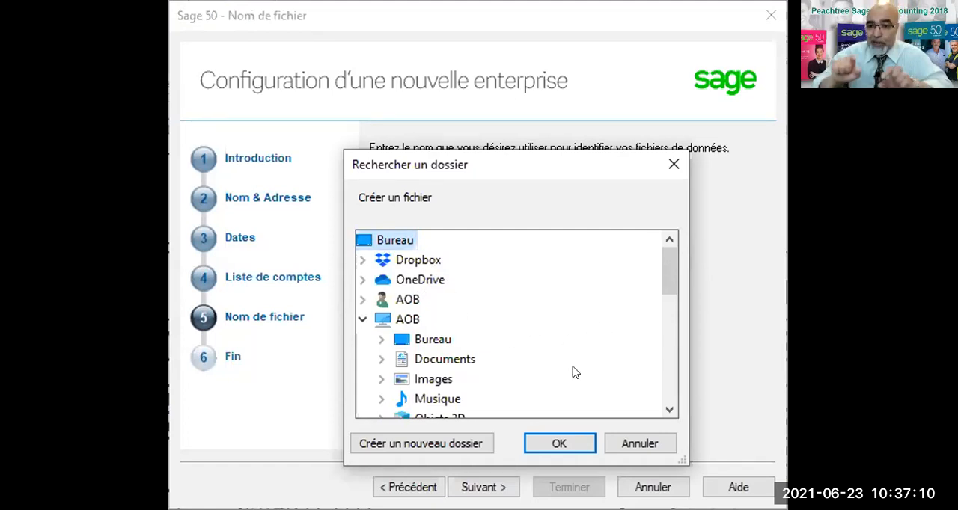
pyautogui.click(424, 447)
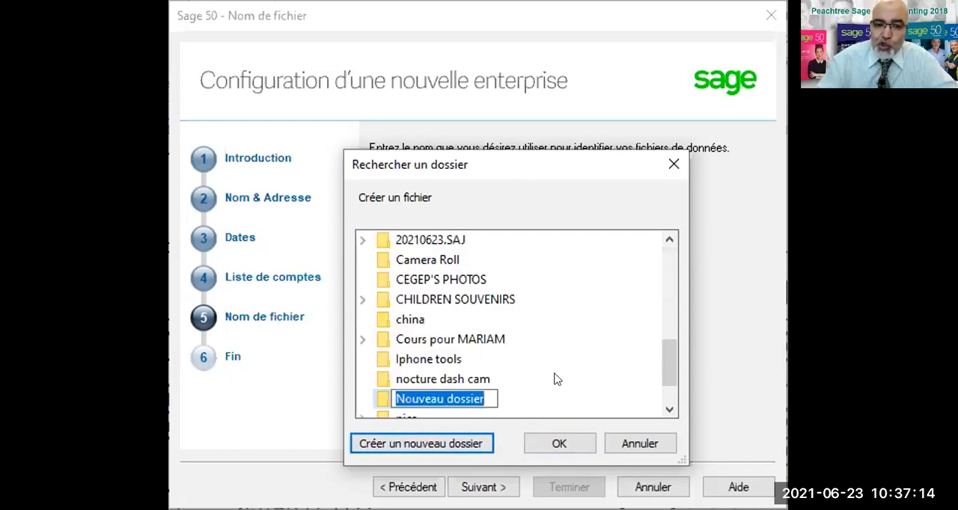
pyautogui.write('G')
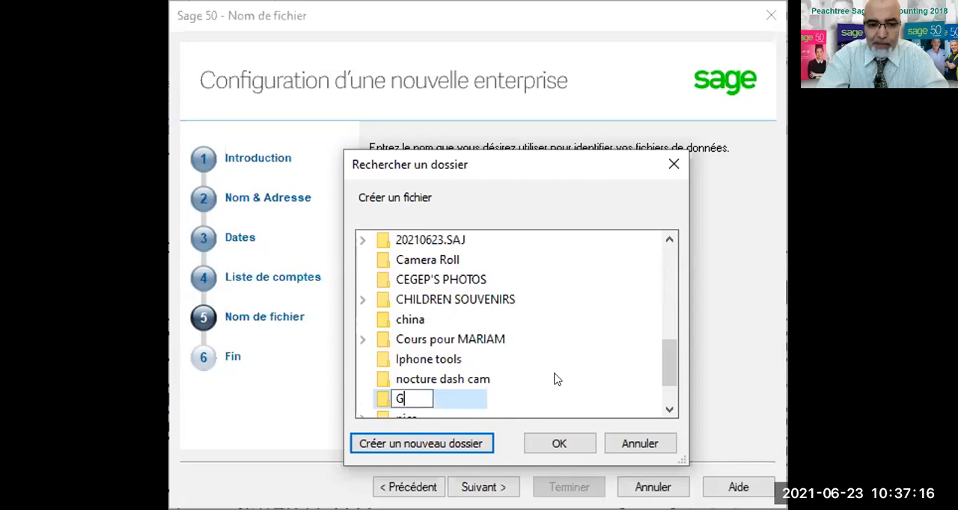
pyautogui.press('BackSpace')
pyautogui.write('Sa')
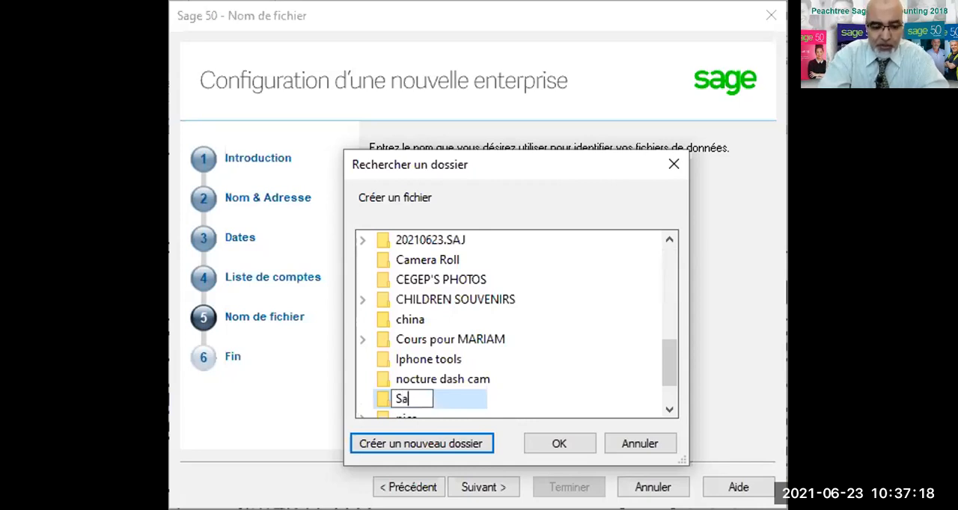
pyautogui.write('ge 50_Group')
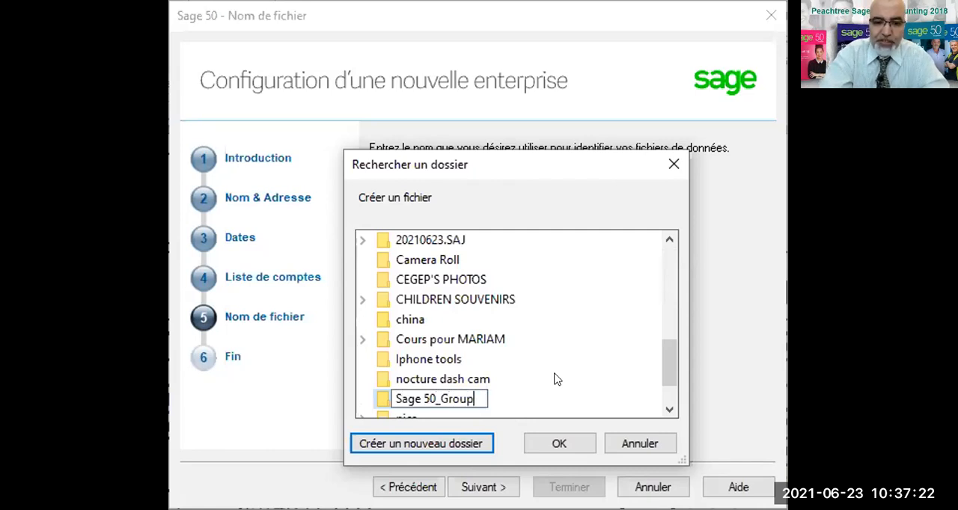
pyautogui.write('e516')
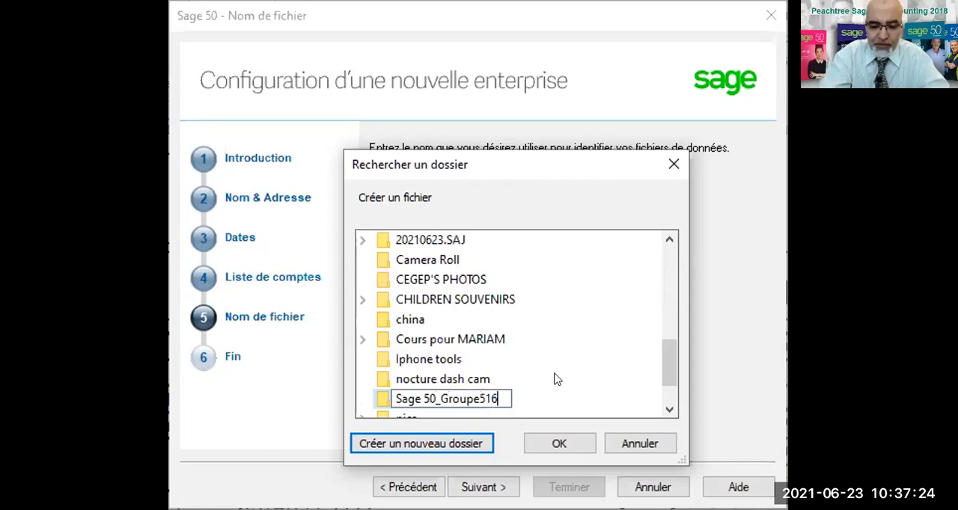
pyautogui.write('_')
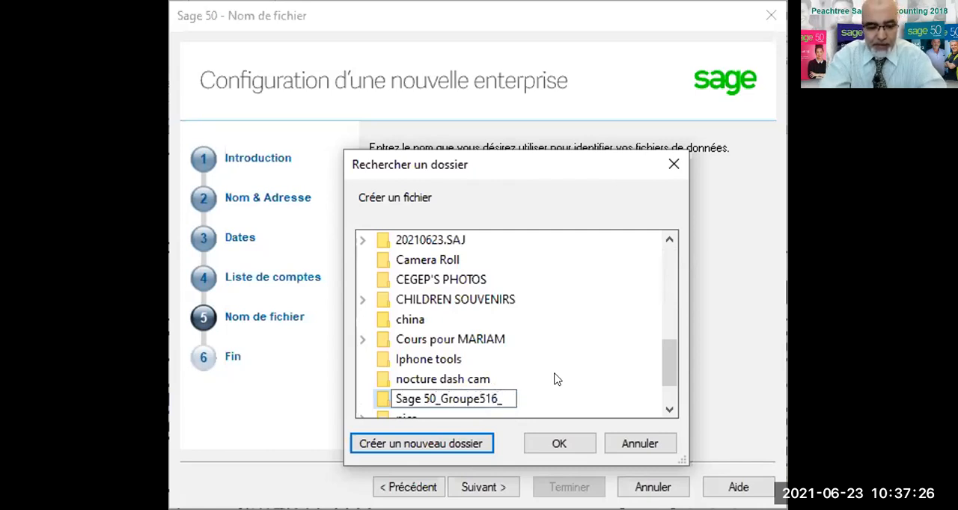
pyautogui.write('Etudes de c')
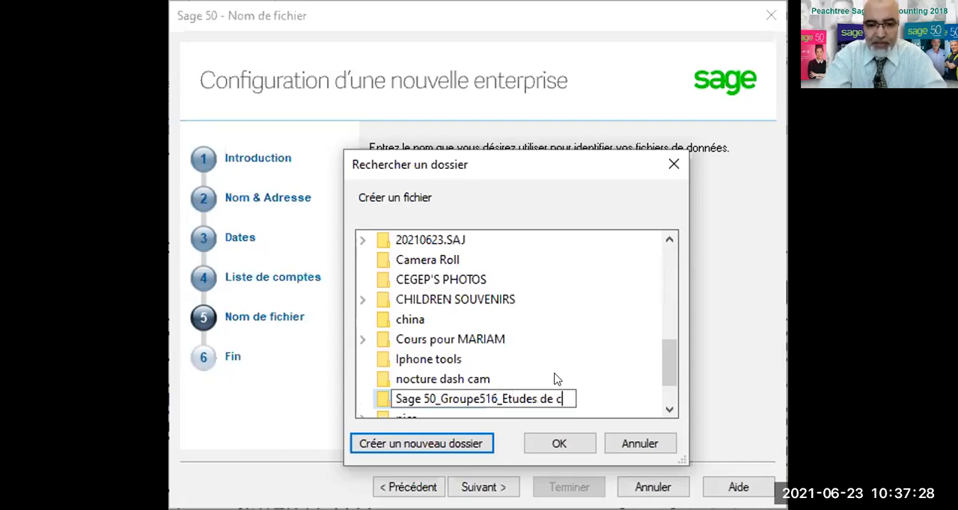
pyautogui.write('as')
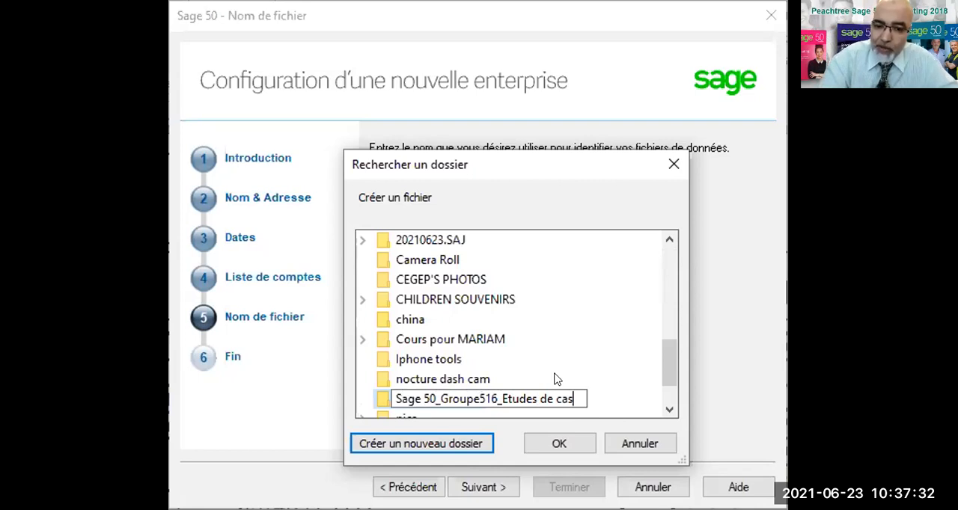
pyautogui.click(372, 404)
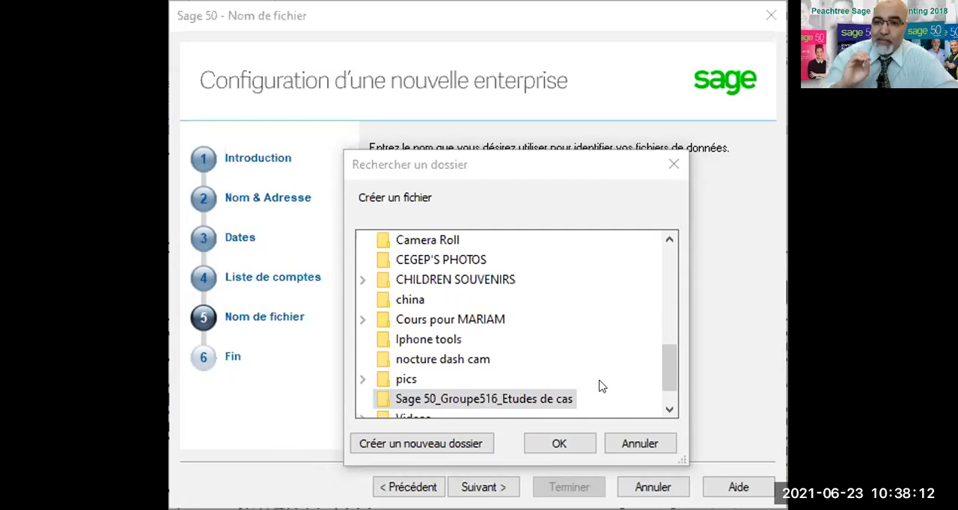
pyautogui.click(559, 442)
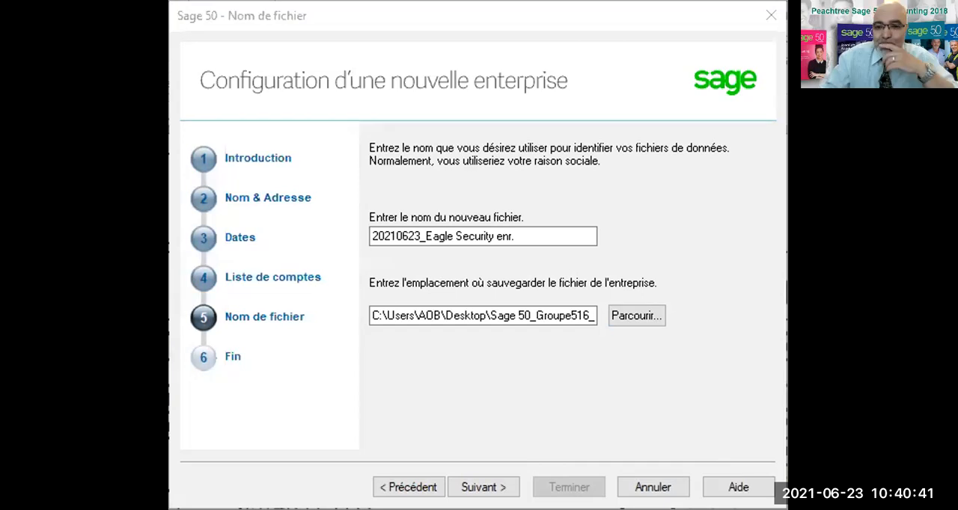
# Create the company with these settings and close the setup assistant.
pyautogui.click(458, 488)
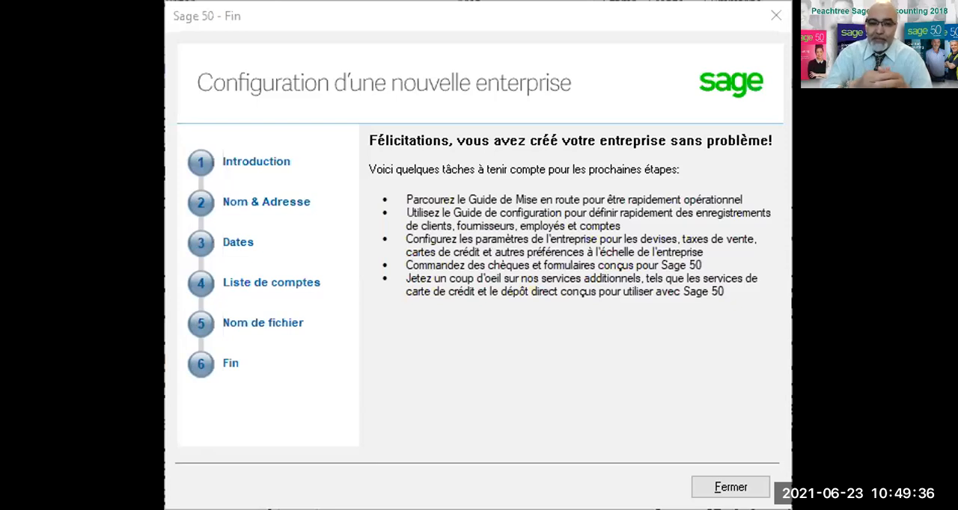
pyautogui.click(721, 481)
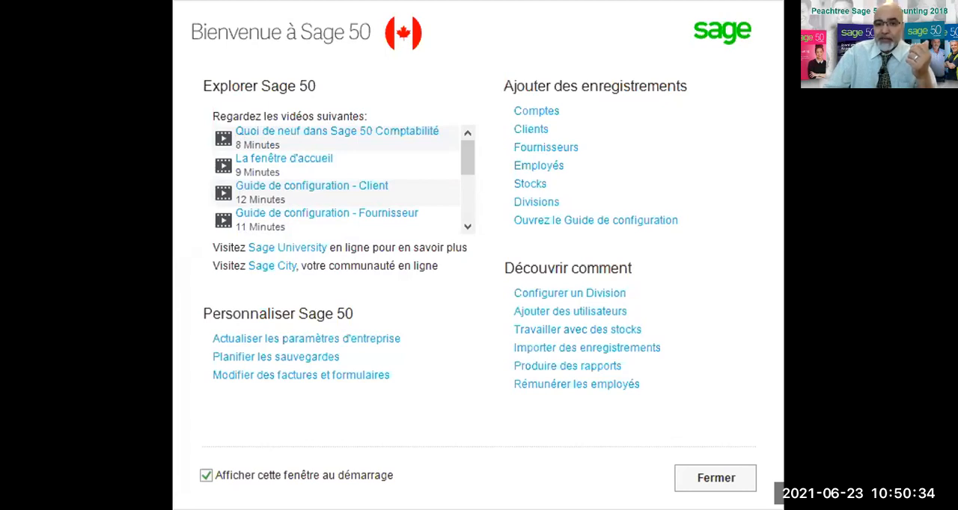
# Stop the welcome window from showing at startup and open the company's Tableau de bord.
pyautogui.click(207, 476)
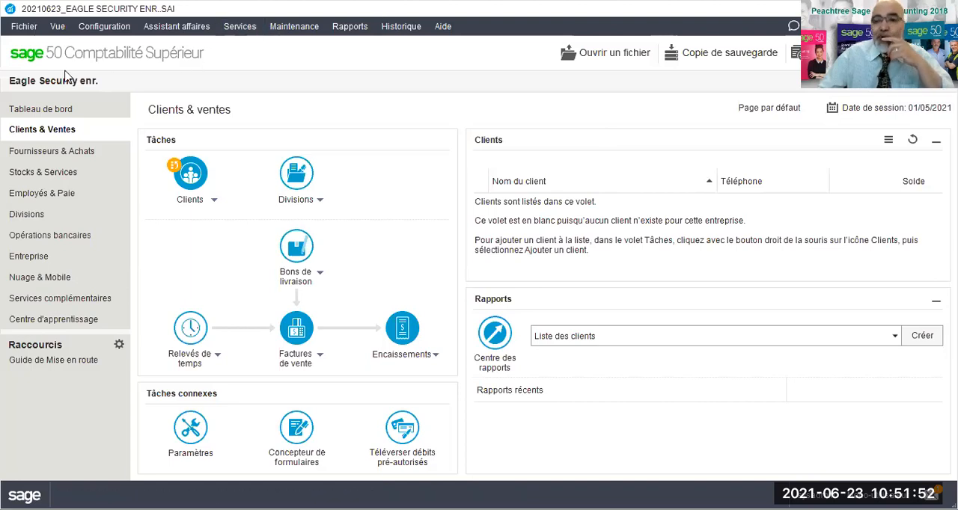
pyautogui.click(30, 112)
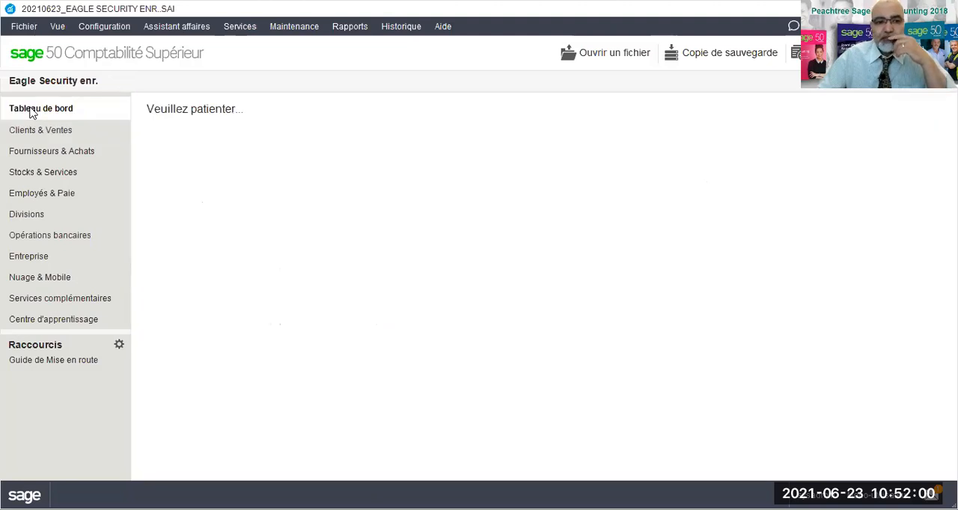
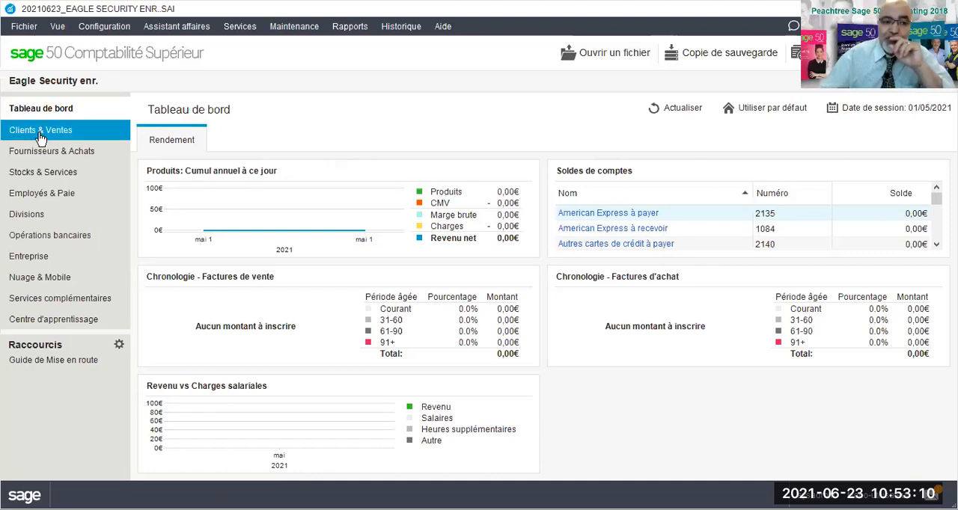
# Open the Clients & Ventes page and look over the actions available for Clients and for Factures de vente, including the Facture options.
pyautogui.click(41, 135)
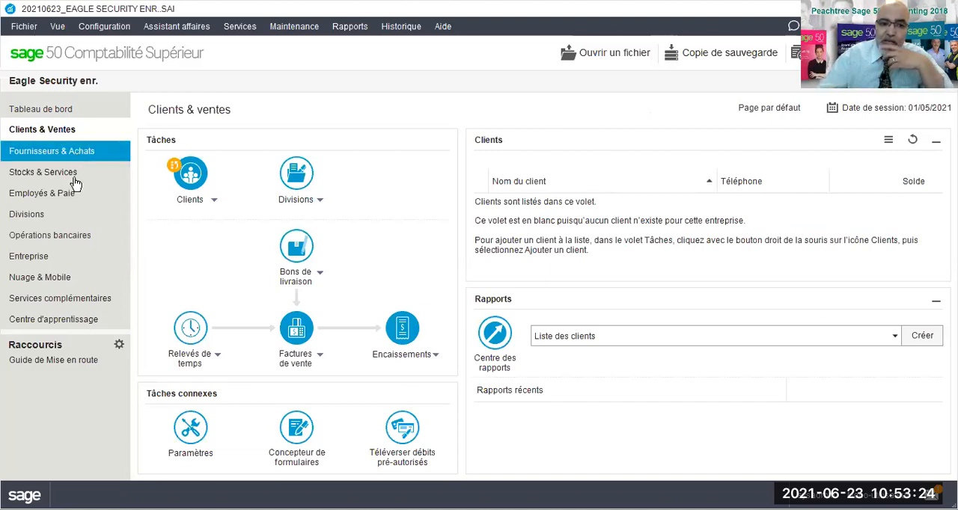
pyautogui.click(212, 201)
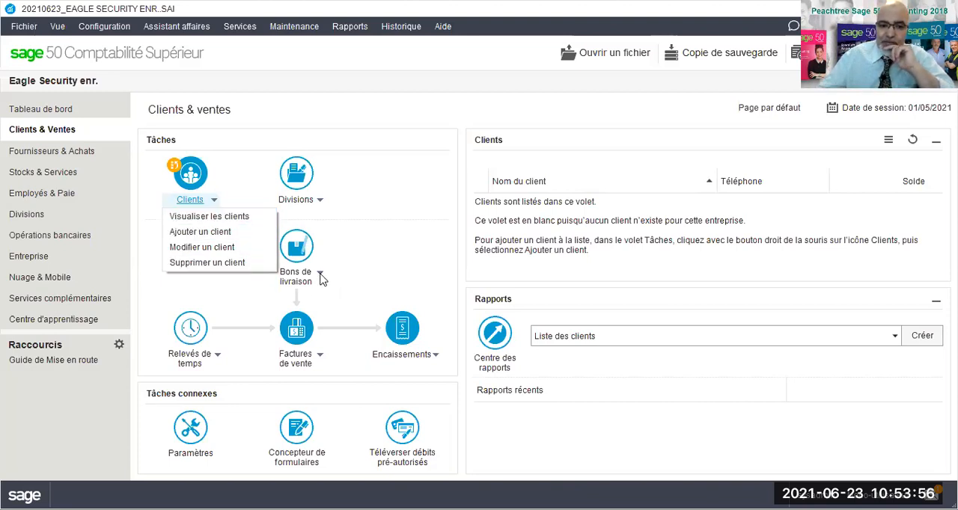
pyautogui.click(319, 361)
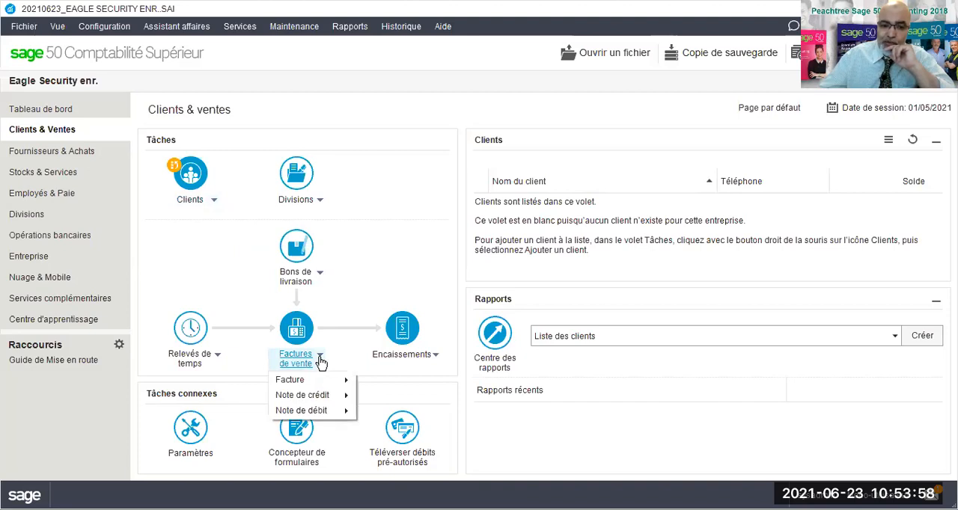
pyautogui.moveTo(337, 385)
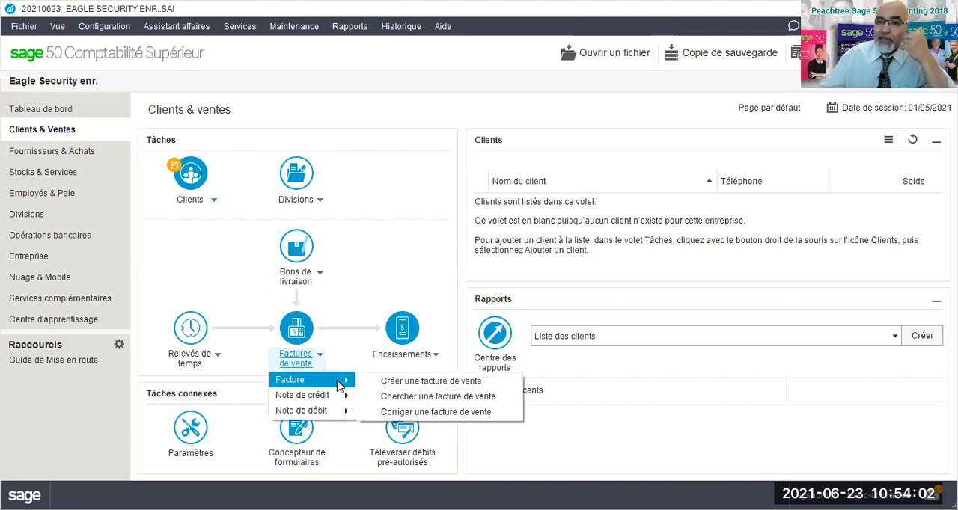
pyautogui.click(370, 275)
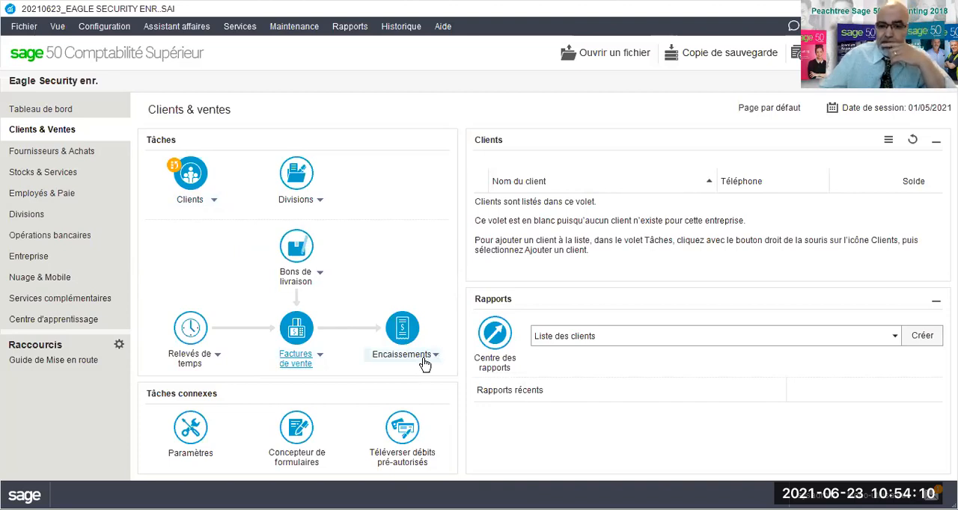
# Look through all the customer and sales reports offered on the Clients & Ventes page without changing the selected report.
pyautogui.click(556, 339)
pyautogui.scroll(-1, 551, 220)
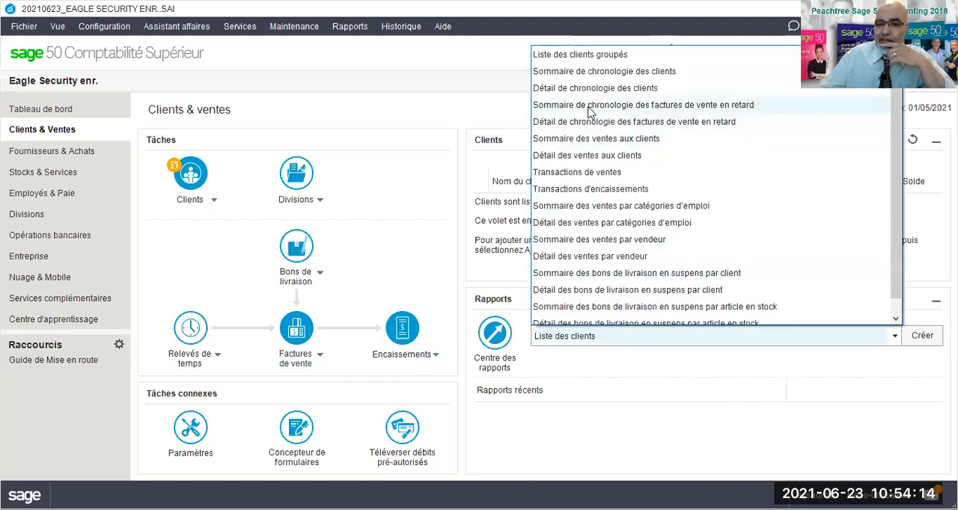
pyautogui.scroll(-1, 587, 135)
pyautogui.scroll(2, 581, 191)
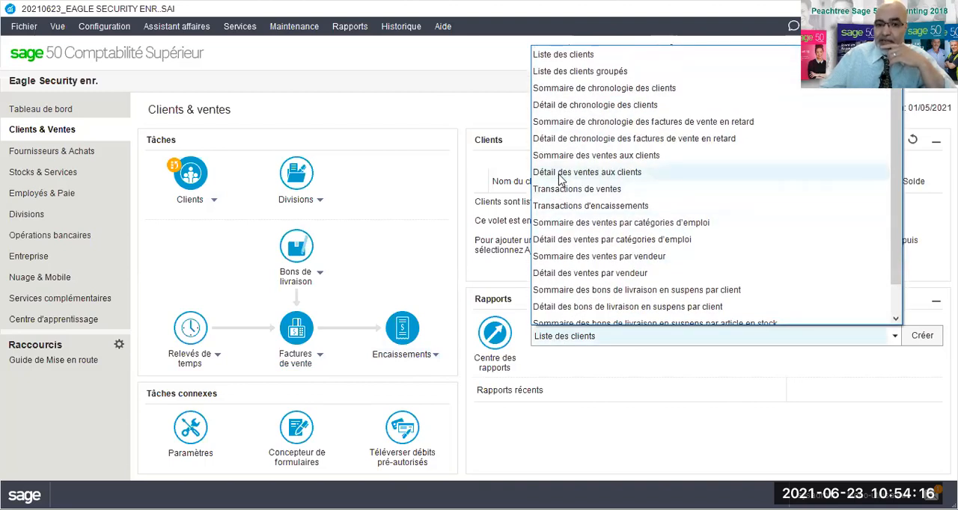
pyautogui.scroll(-2, 568, 186)
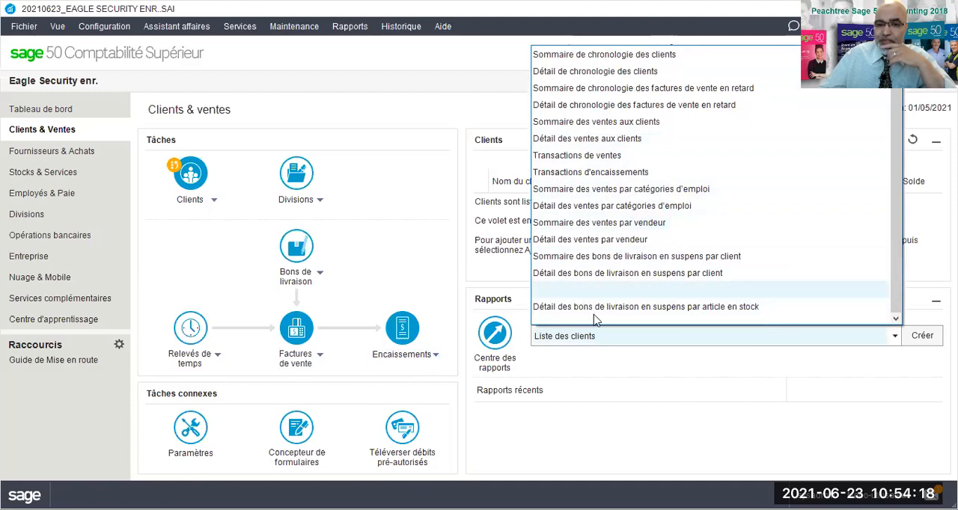
pyautogui.click(669, 400)
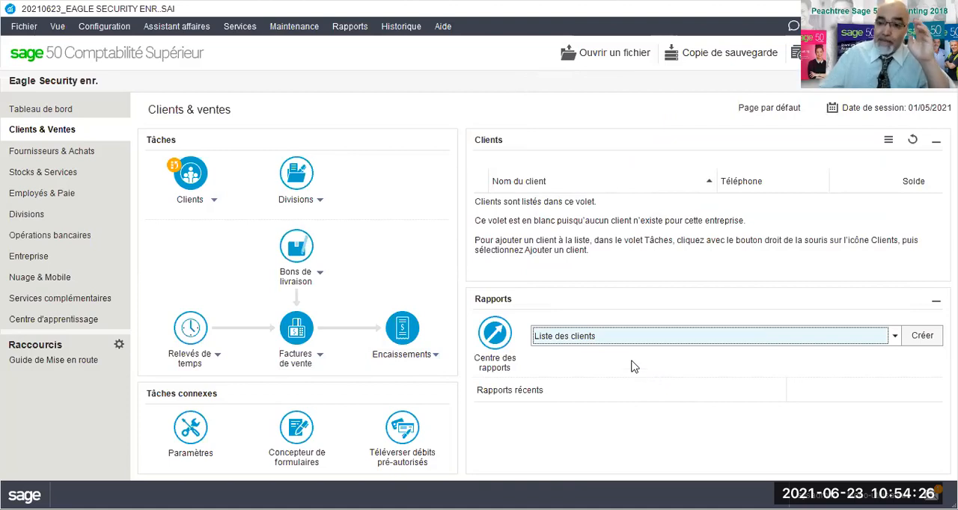
# Open Fournisseurs & Achats and examine the actions for Fournisseurs, Factures d'achat and Paiements, plus the supplier reports offered.
pyautogui.click(20, 155)
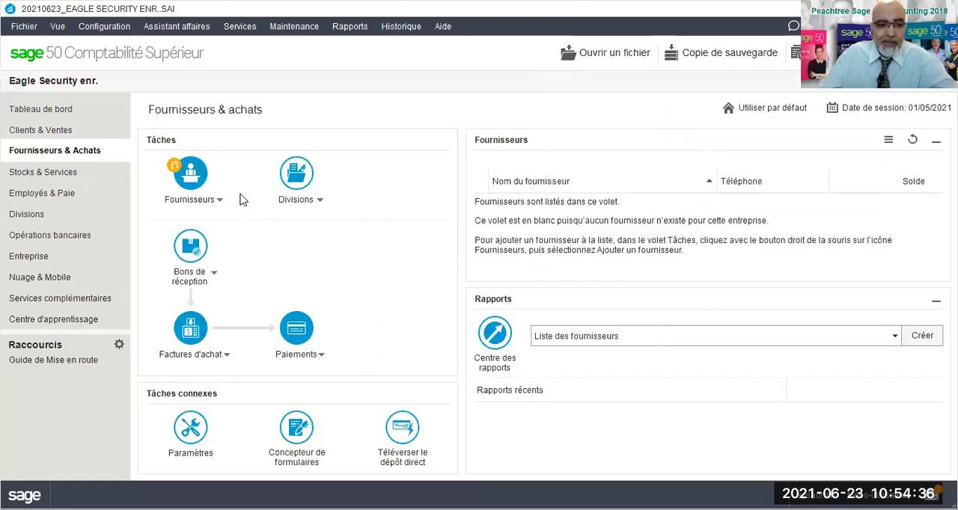
pyautogui.click(216, 202)
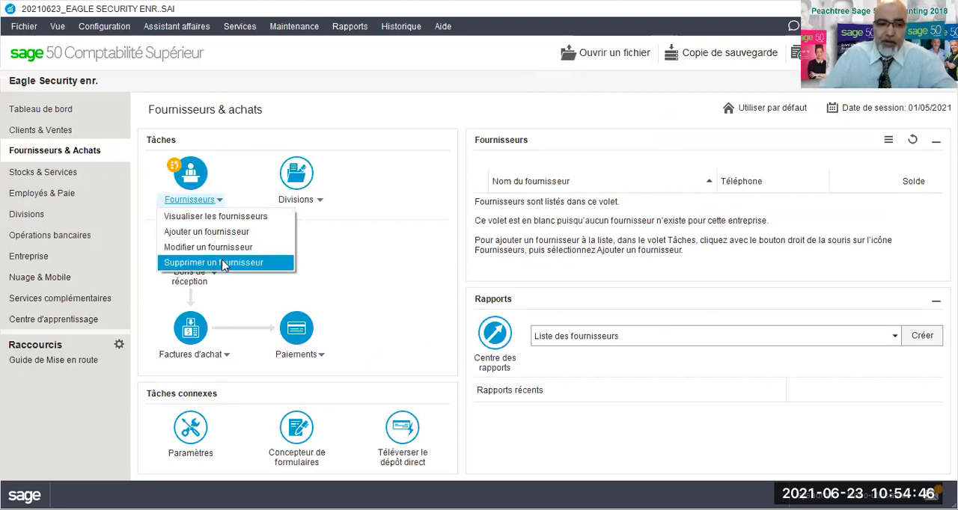
pyautogui.click(403, 276)
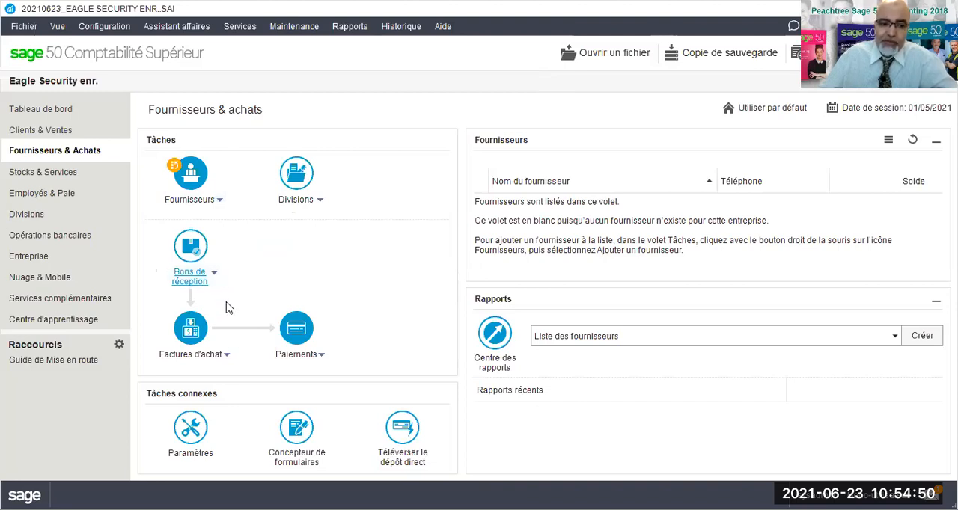
pyautogui.click(226, 357)
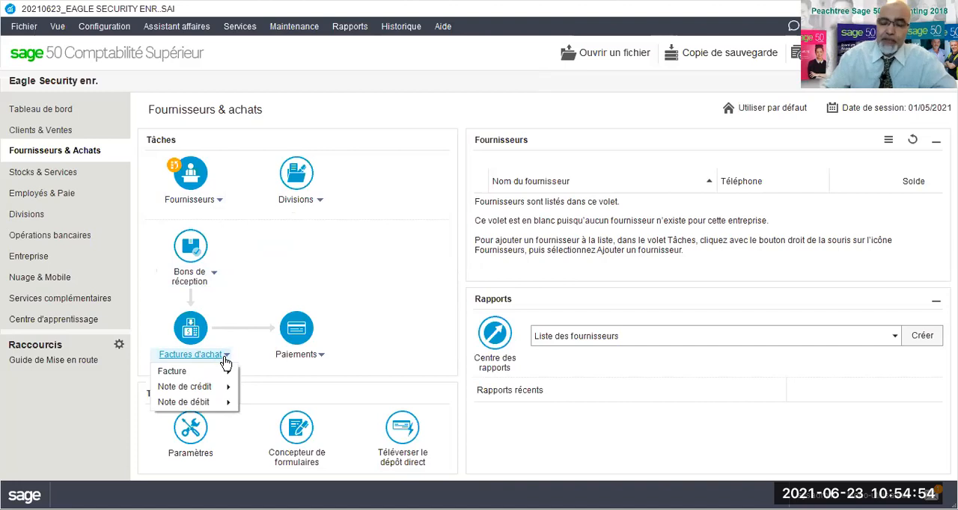
pyautogui.click(321, 358)
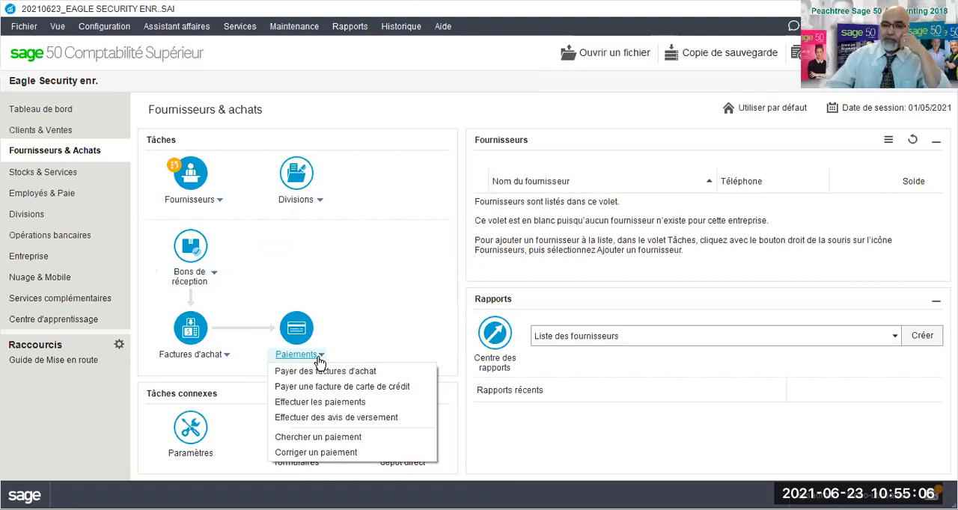
pyautogui.click(386, 234)
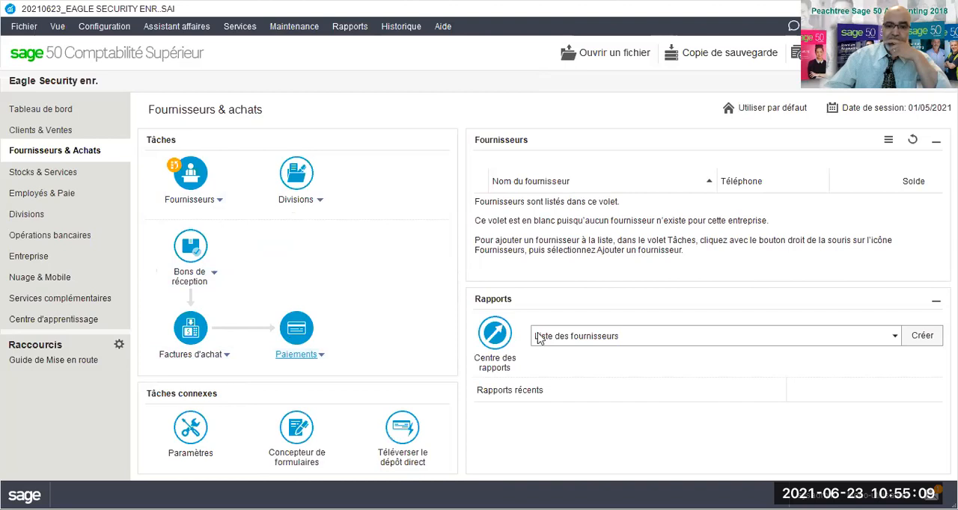
pyautogui.click(580, 342)
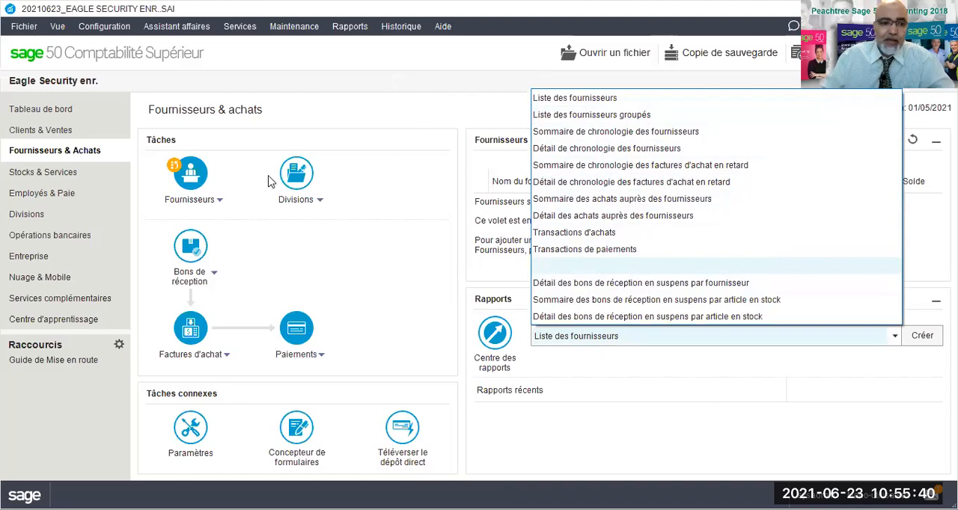
pyautogui.click(93, 196)
# Open Stocks & Services and examine the actions for stocks and services and the inventory reports offered.
pyautogui.click(64, 176)
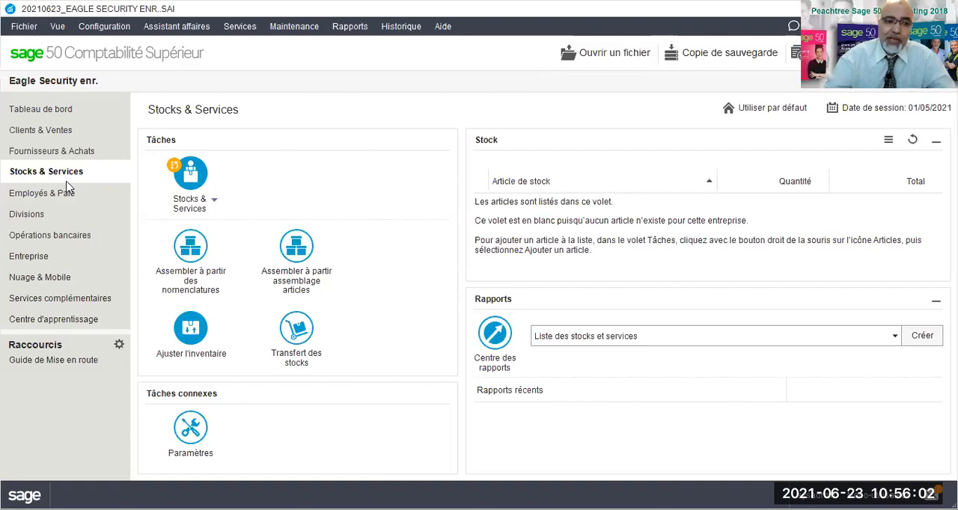
pyautogui.click(215, 204)
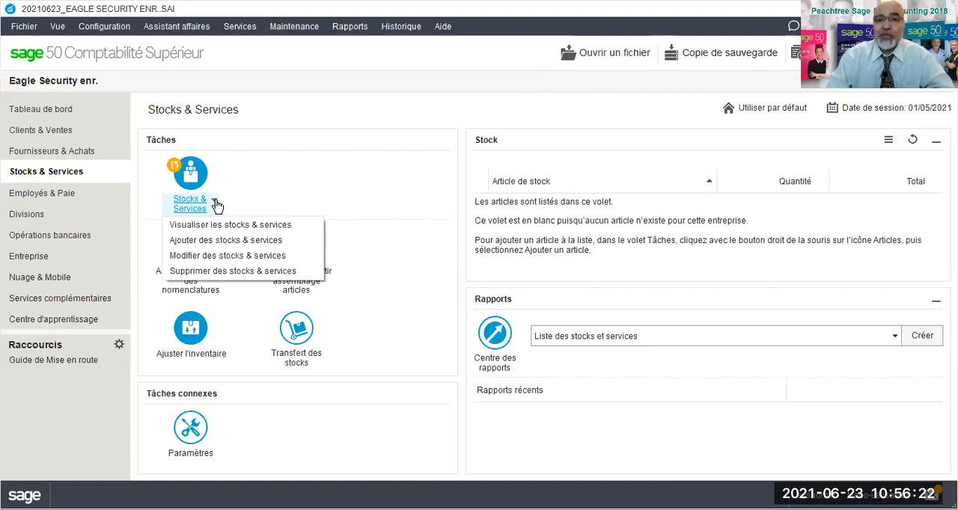
pyautogui.click(374, 384)
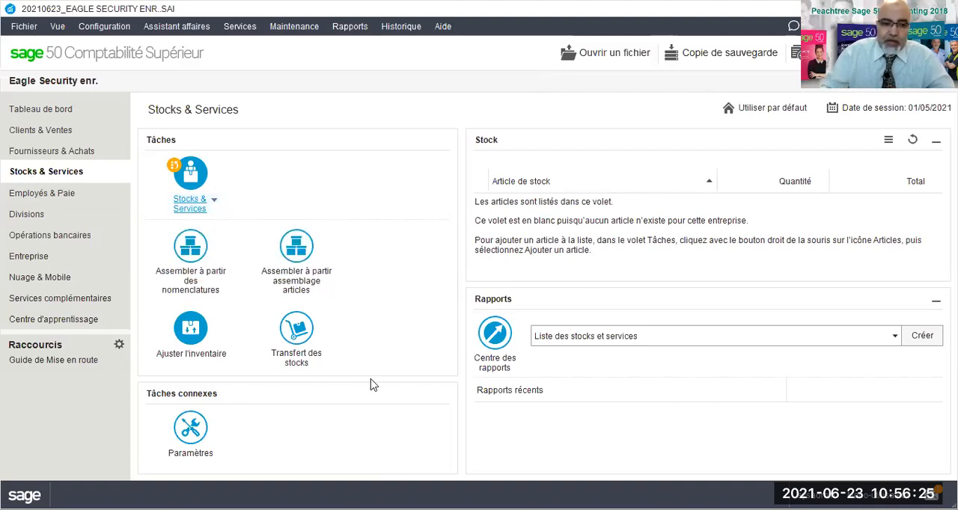
pyautogui.click(584, 338)
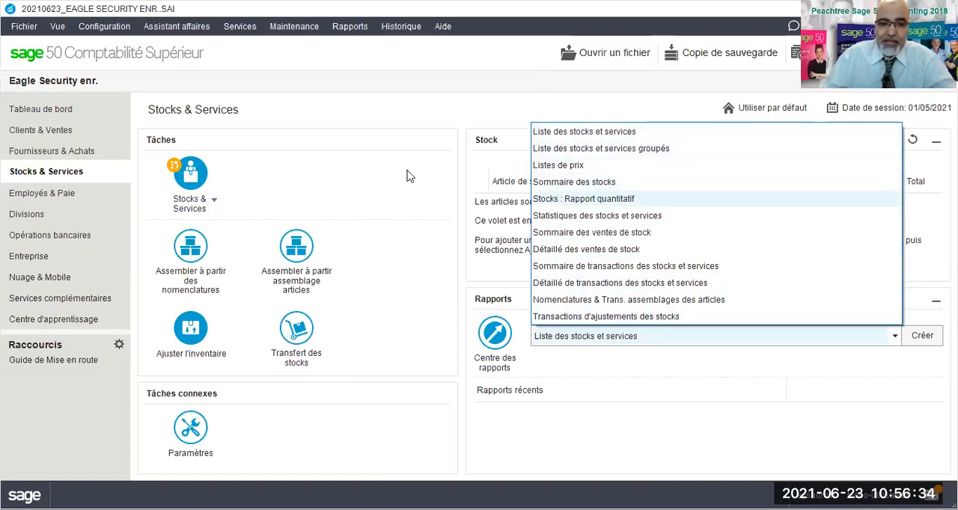
# Open Employés & Paie and examine the actions available for Employés and for Chèques de paie.
pyautogui.click(22, 194)
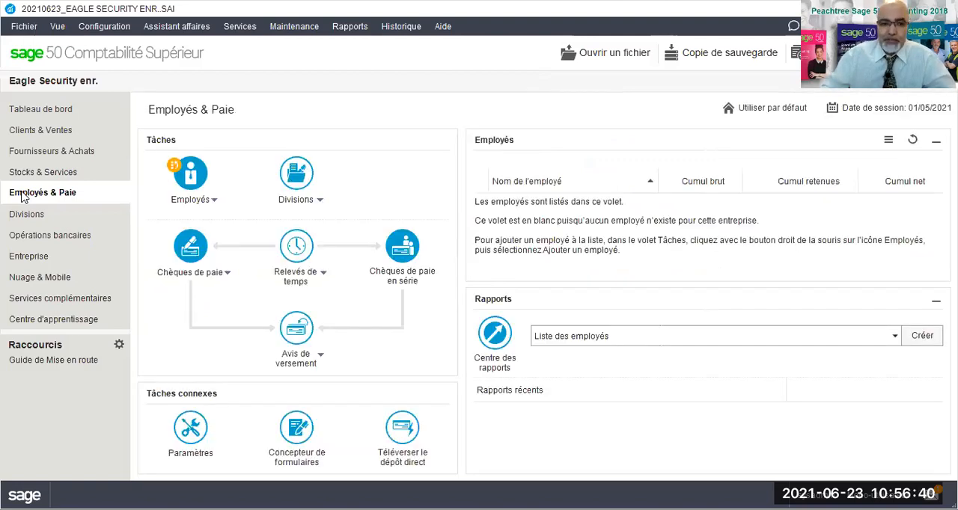
pyautogui.click(214, 202)
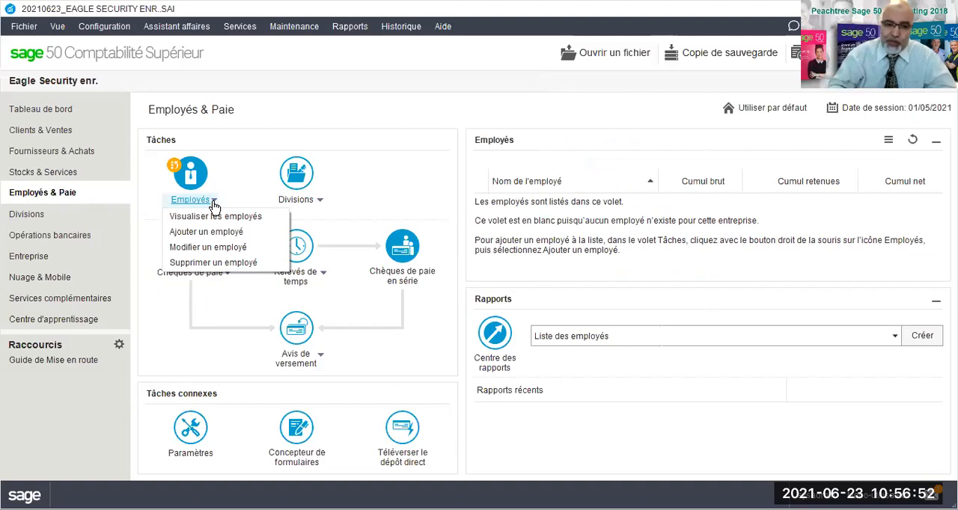
pyautogui.click(219, 345)
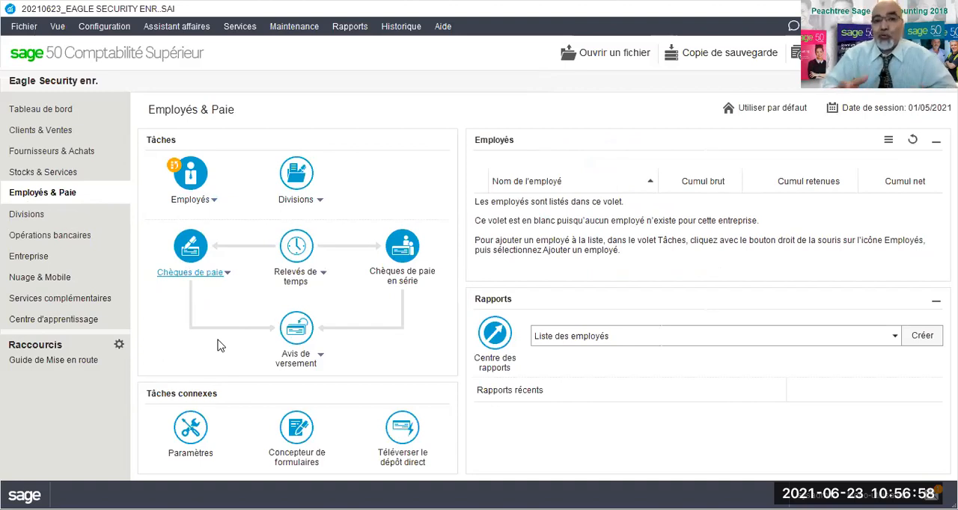
pyautogui.click(228, 274)
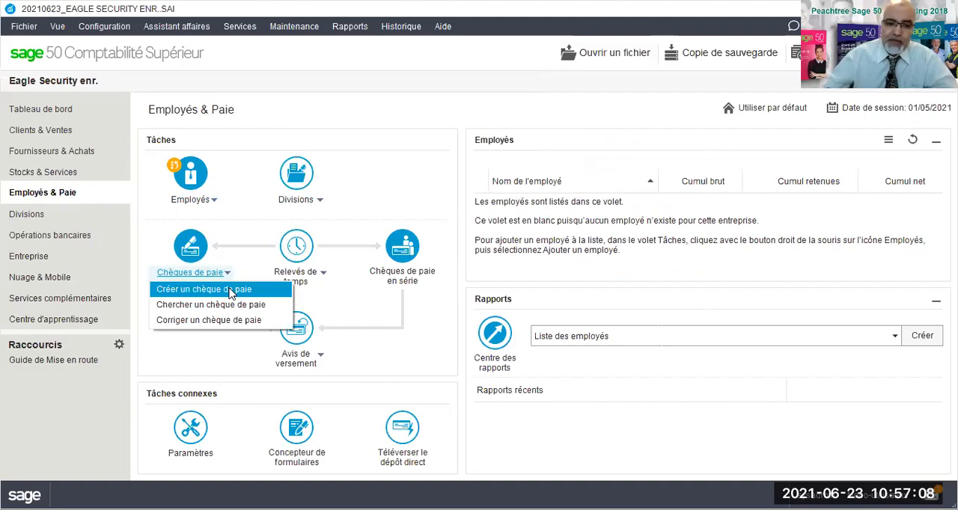
# Open Opérations bancaires and look over the banking reports offered there.
pyautogui.click(31, 236)
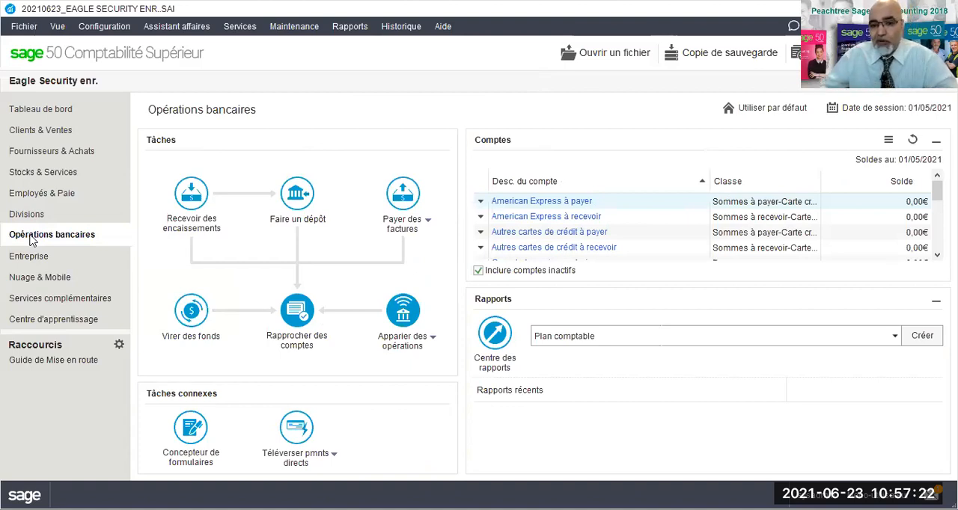
pyautogui.click(550, 343)
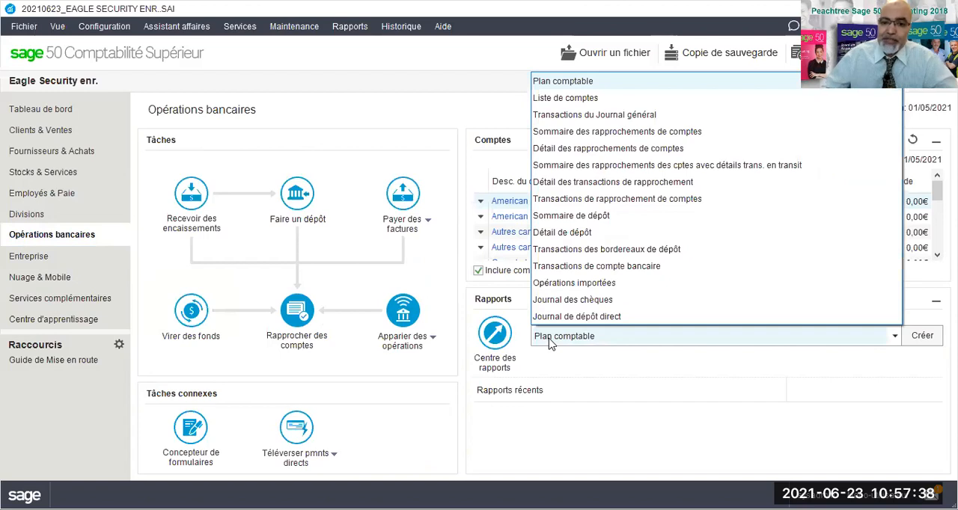
pyautogui.click(661, 417)
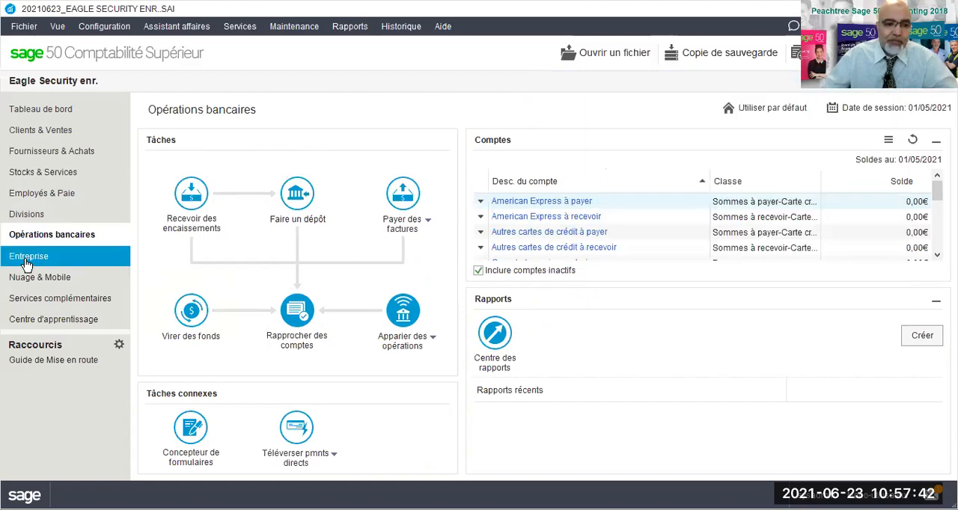
# View the tasks on the Entreprise page and the cloud services on the Nuage & Mobile page.
pyautogui.click(26, 263)
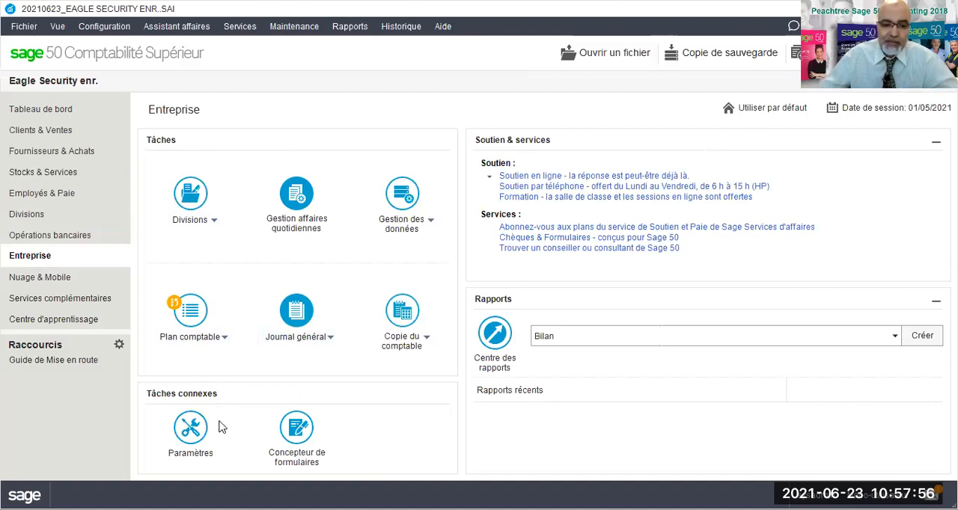
pyautogui.click(60, 279)
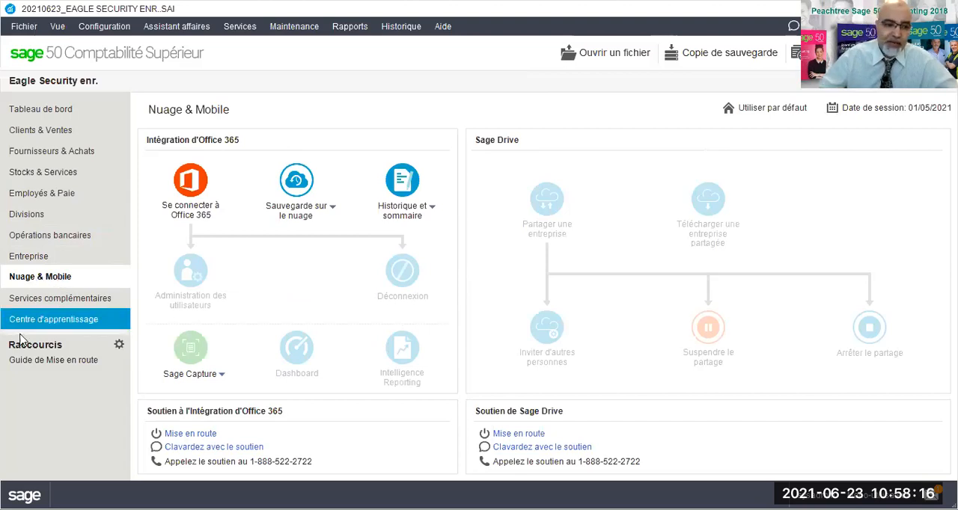
# Open the Centre d'apprentissage and read through the Sage University learning methods, free courses and Forfaits d'apprentissage.
pyautogui.click(70, 321)
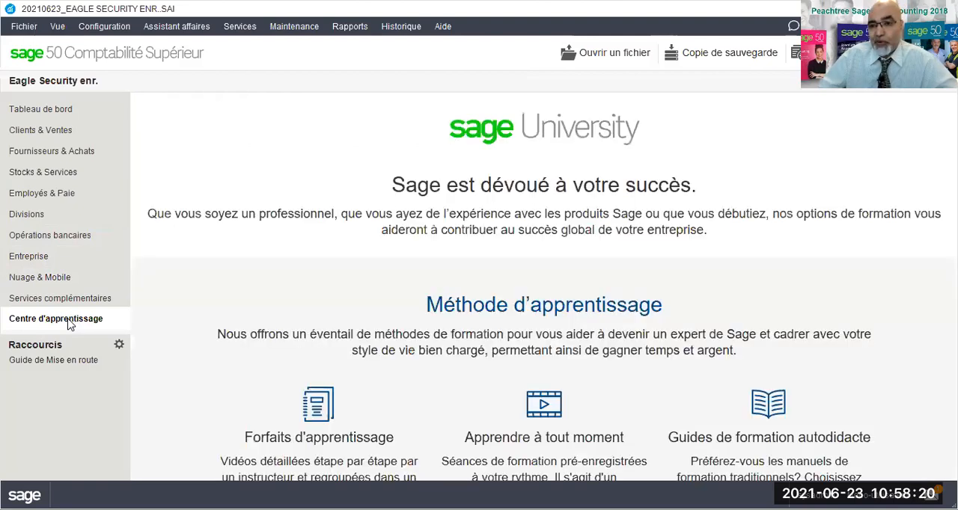
pyautogui.scroll(-6, 436, 375)
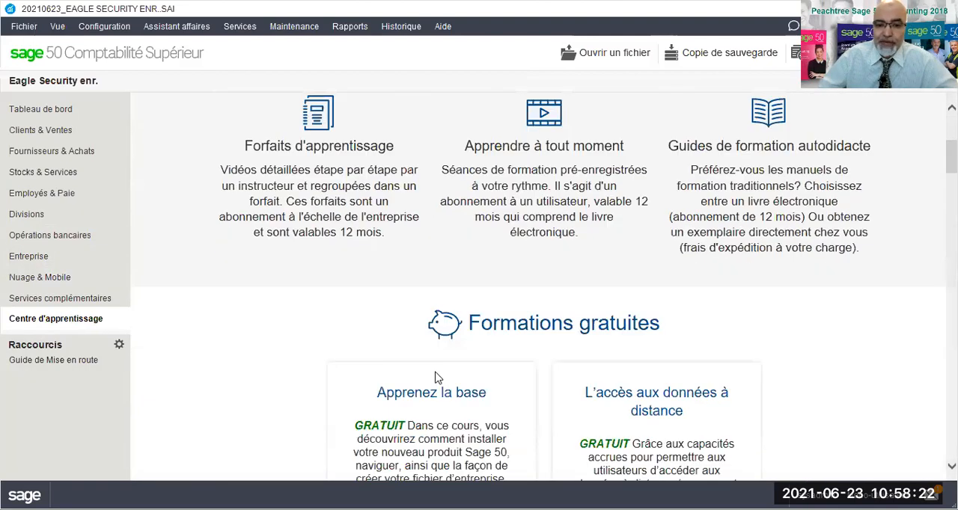
pyautogui.scroll(-8, 438, 378)
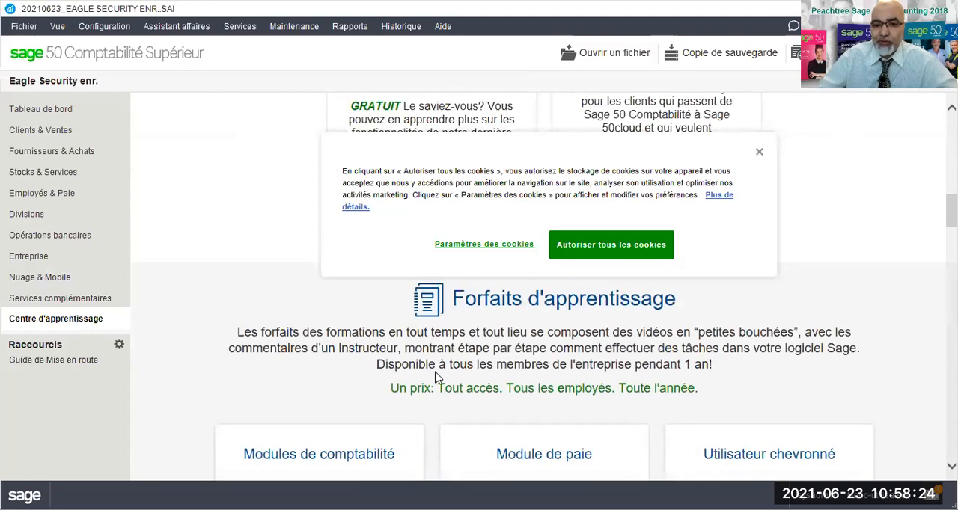
pyautogui.scroll(-2, 438, 377)
pyautogui.scroll(-5, 438, 378)
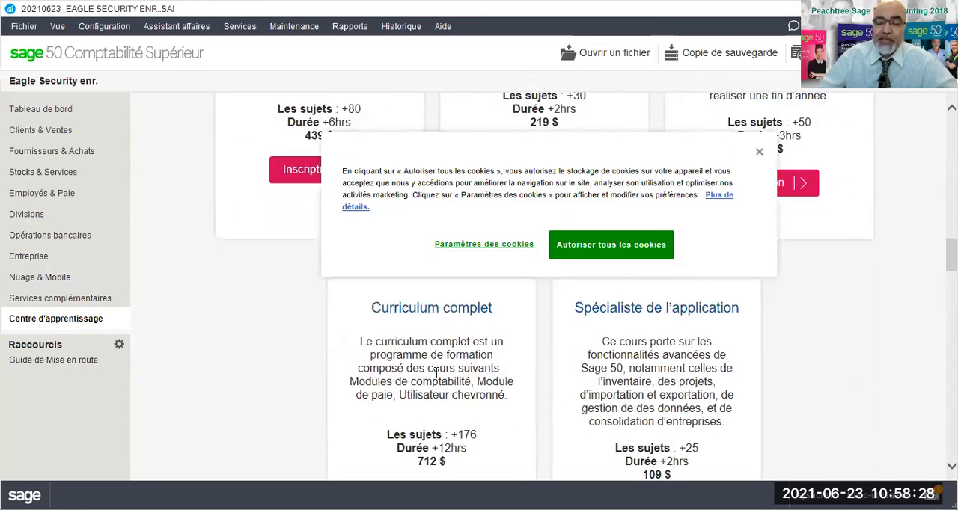
pyautogui.scroll(-3, 438, 378)
pyautogui.scroll(15, 438, 378)
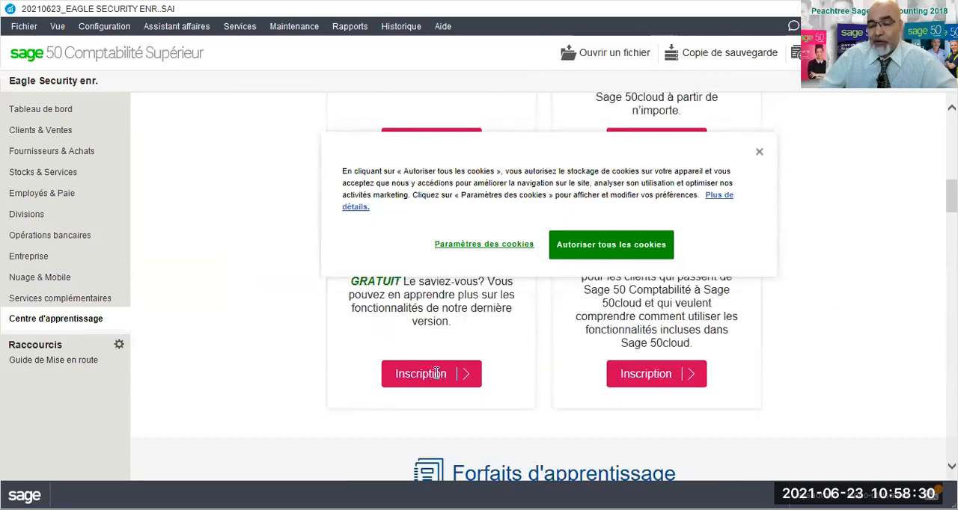
pyautogui.scroll(-5, 438, 378)
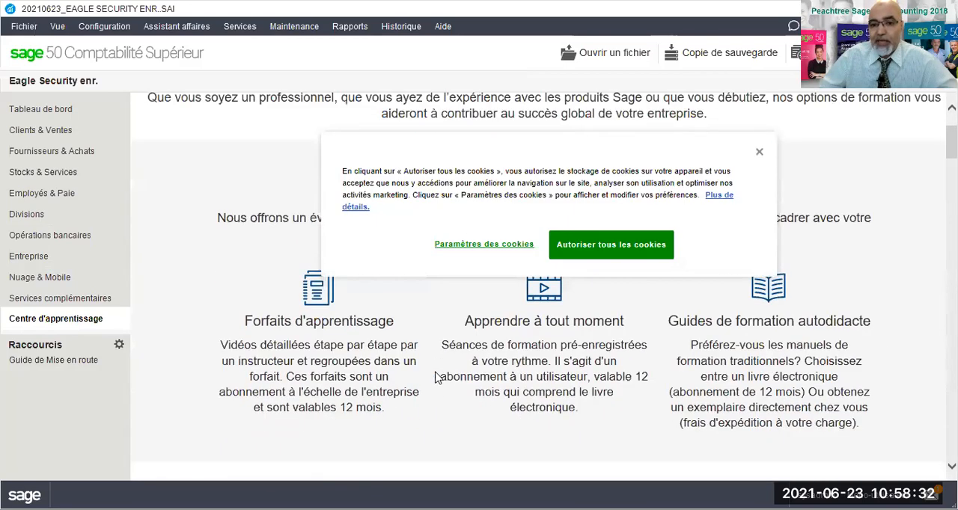
# Dismiss the cookie notice in the Centre d'apprentissage and look over the Formations gratuites courses.
pyautogui.scroll(4, 438, 378)
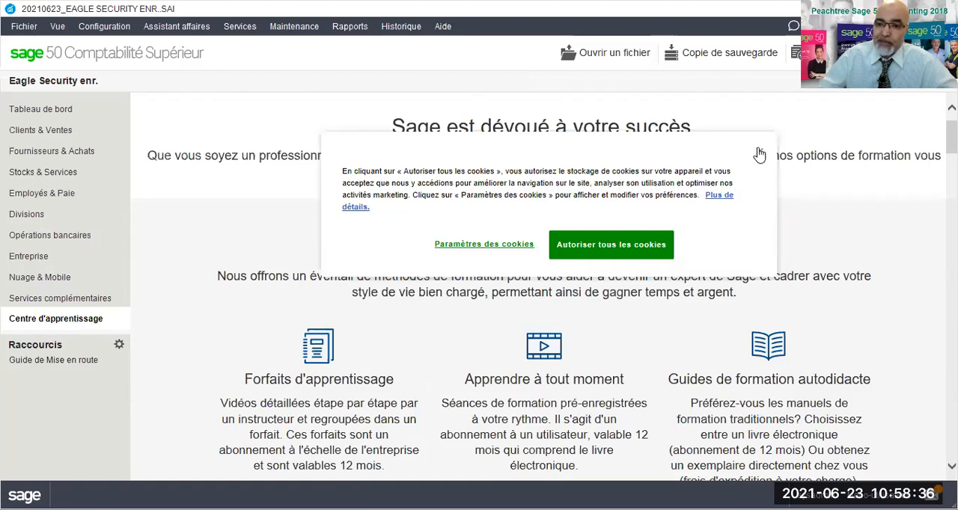
pyautogui.click(759, 151)
pyautogui.scroll(-6, 605, 139)
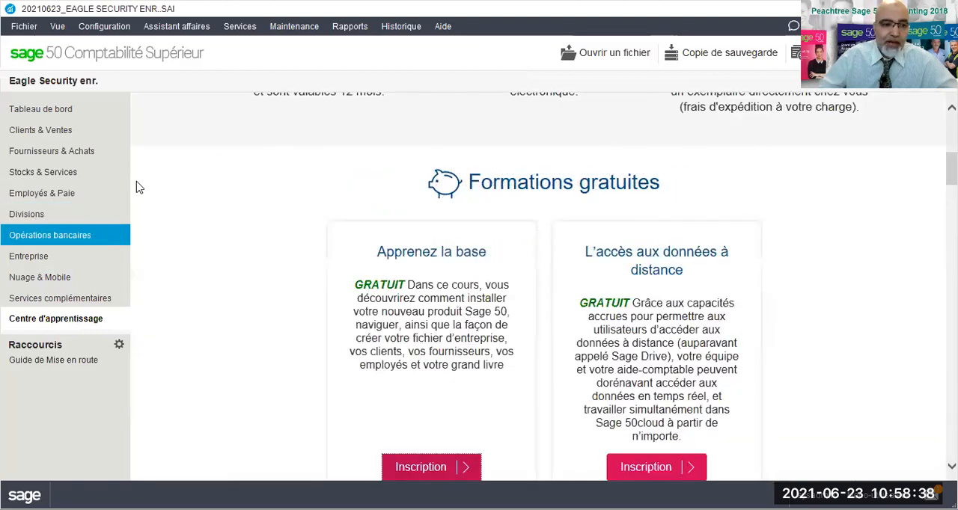
pyautogui.scroll(7, 678, 130)
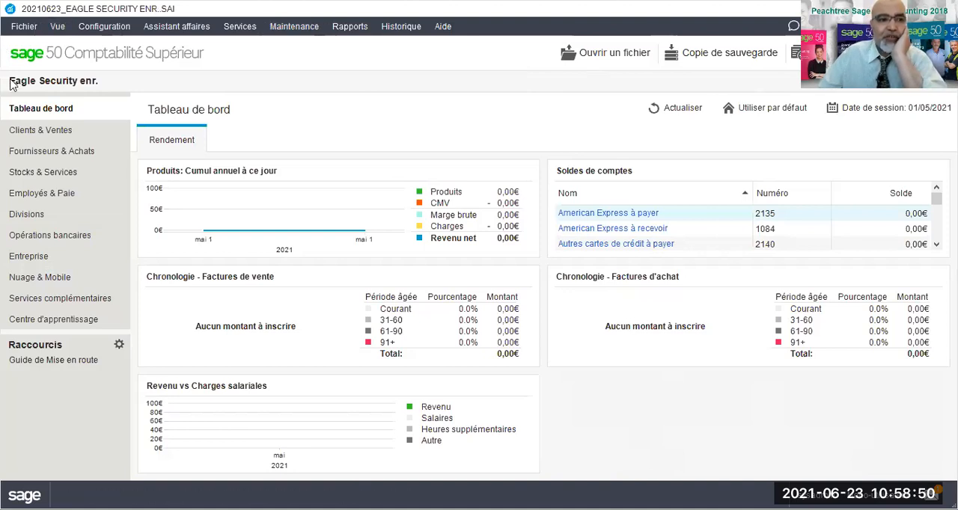
# Open Clients & Ventes, switch the home window to the classic view to see its modules, and switch back to the enhanced view.
pyautogui.click(17, 139)
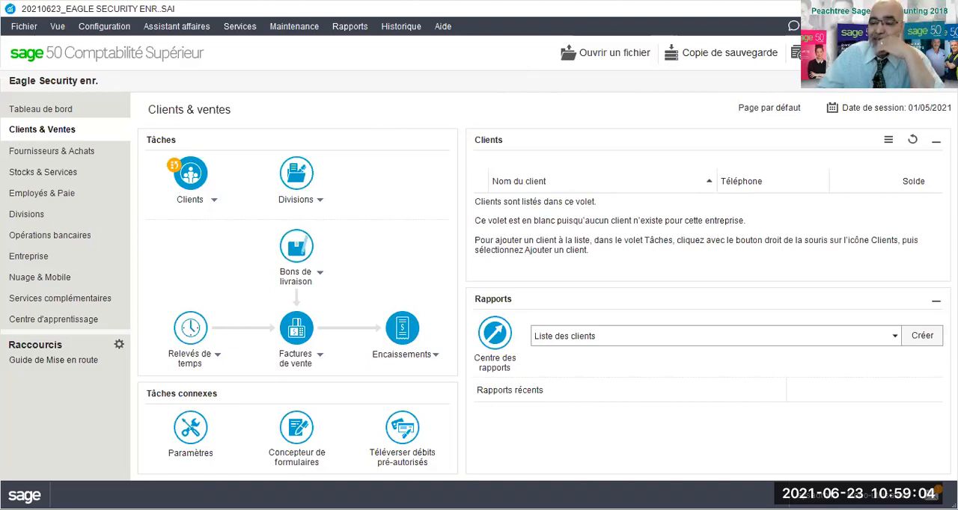
pyautogui.click(904, 87)
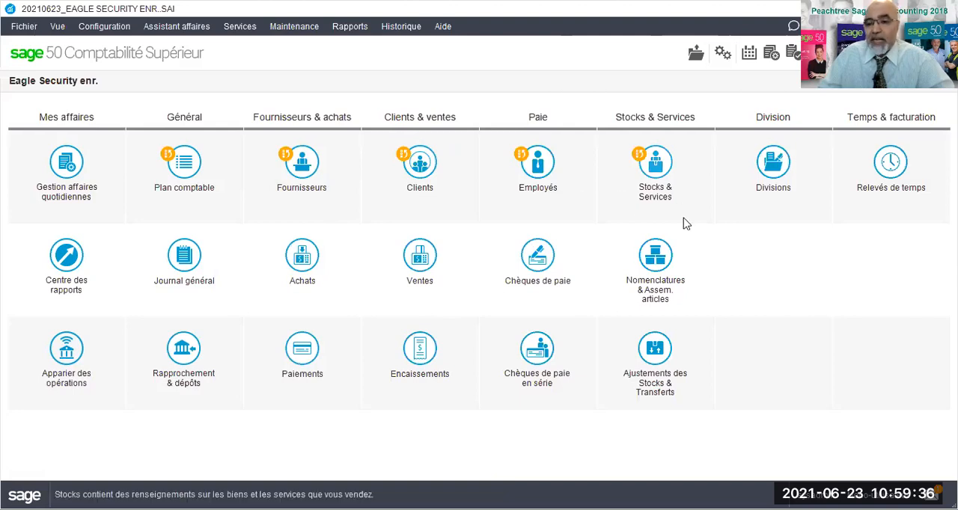
pyautogui.click(920, 85)
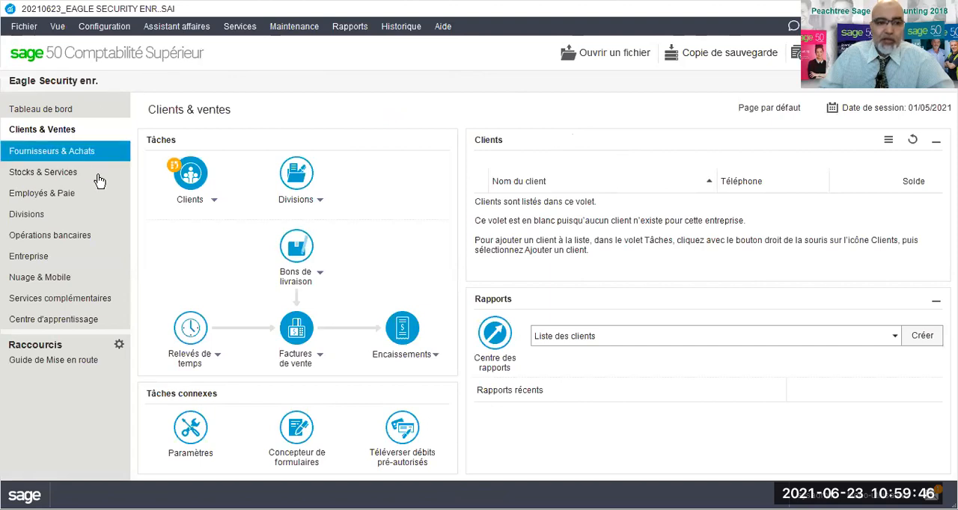
# Browse the available report categories, including Paie and Transactions bancaires, and open the Fournisseurs & Achats page.
pyautogui.click(350, 28)
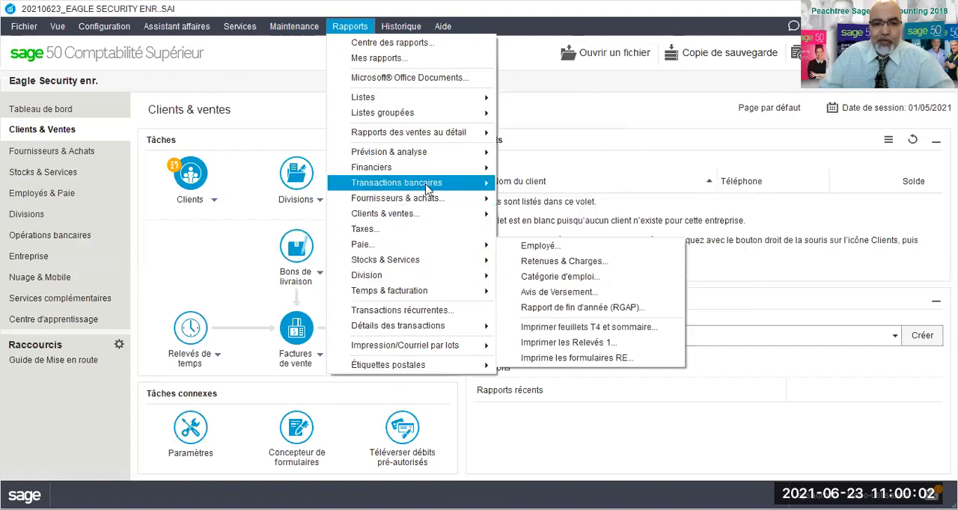
pyautogui.moveTo(439, 210)
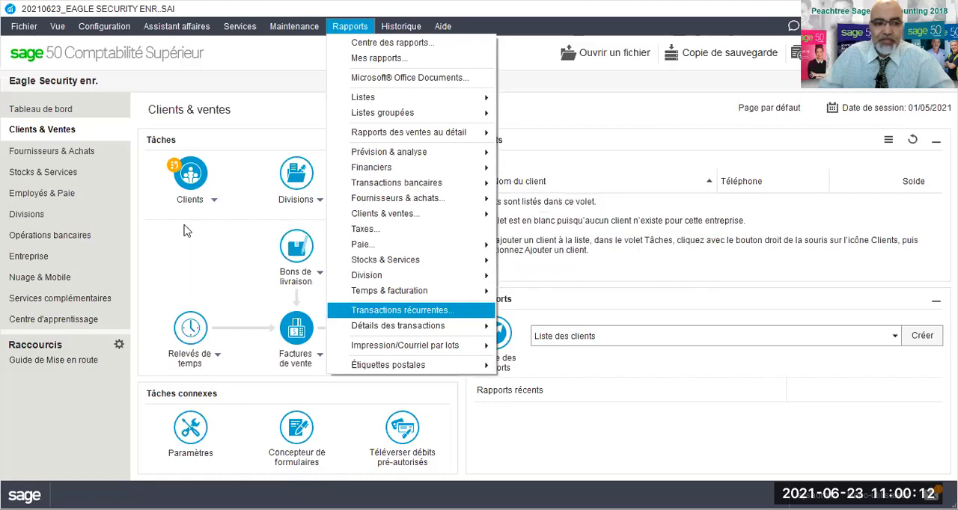
pyautogui.click(52, 151)
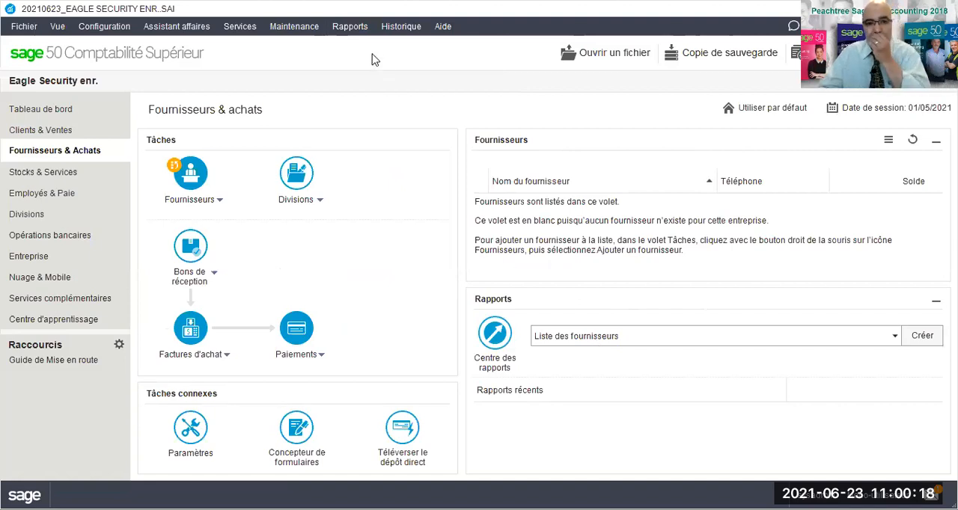
# Display the version and licence information for Sage 50 Comptabilité Supérieur and open its end-user licence agreement.
pyautogui.click(440, 30)
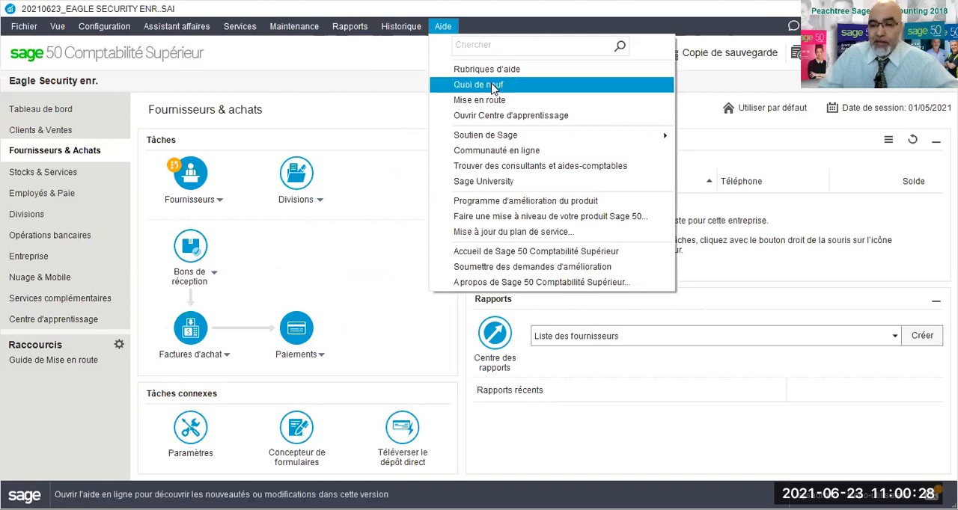
pyautogui.click(535, 284)
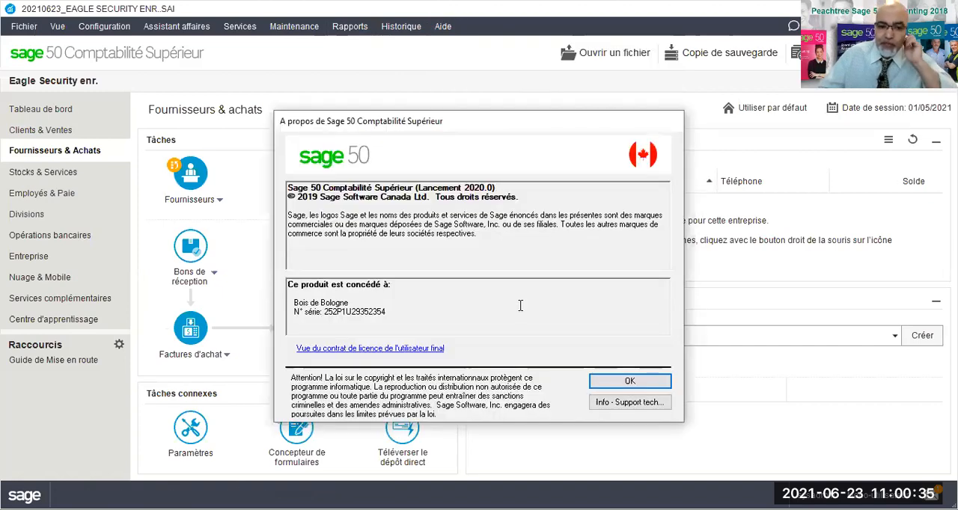
pyautogui.click(329, 350)
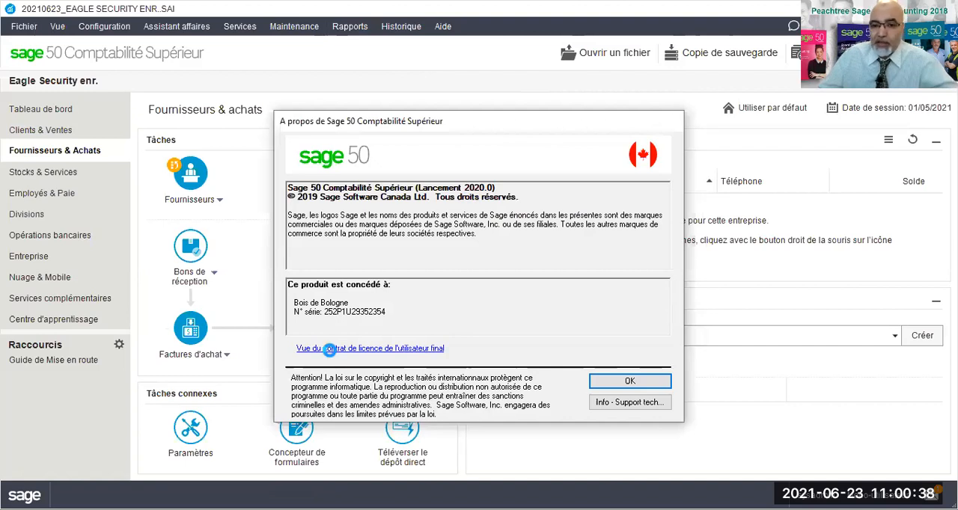
# Read the licence agreement down to the Éducateurs et instructeurs clause, and close the agreement and the product information window.
pyautogui.scroll(-3, 529, 277)
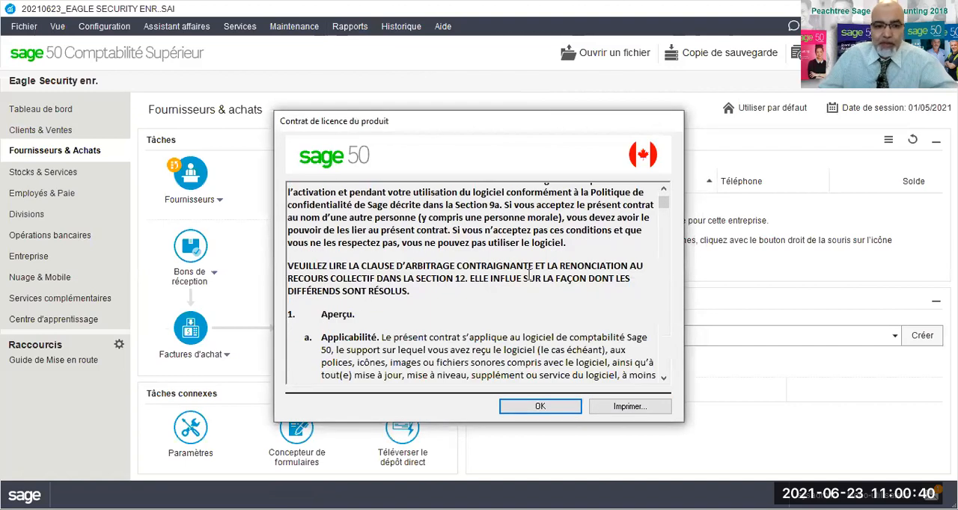
pyautogui.scroll(-5, 529, 277)
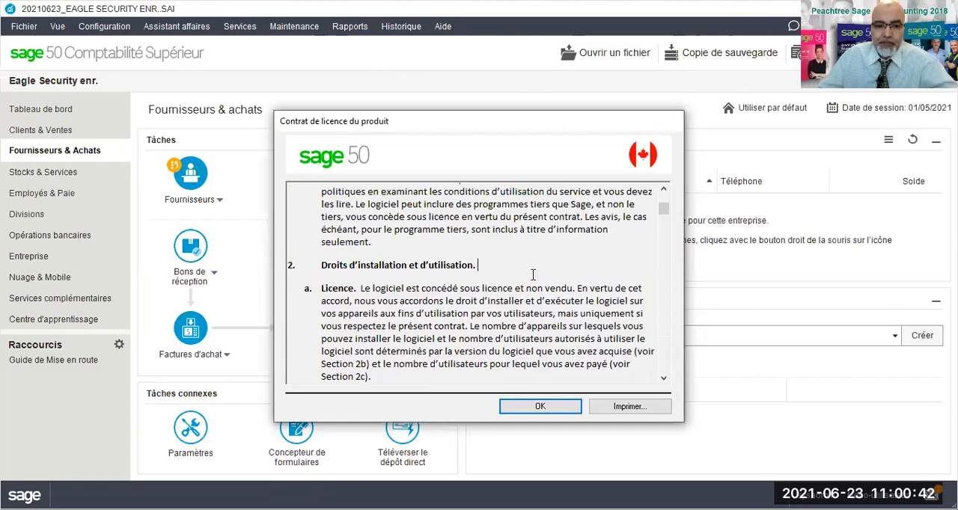
pyautogui.scroll(-8, 532, 275)
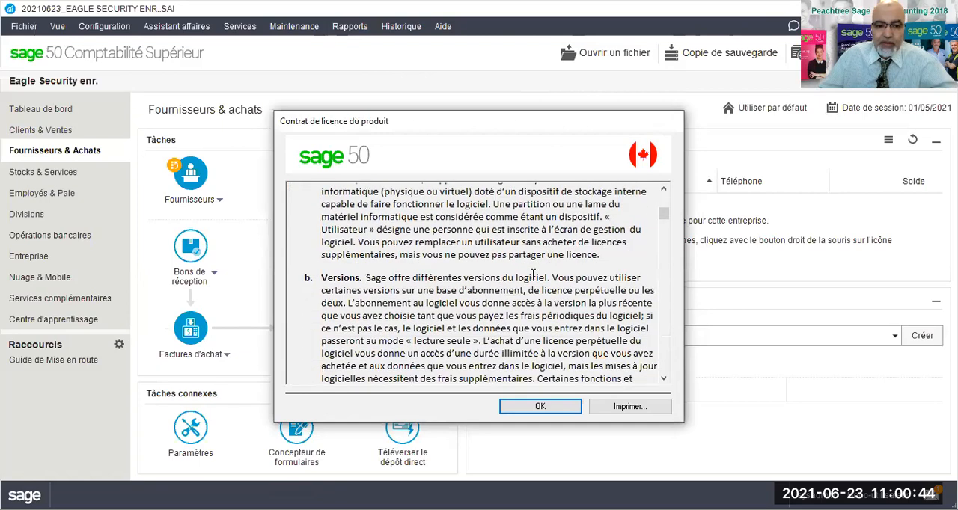
pyautogui.scroll(-2, 533, 275)
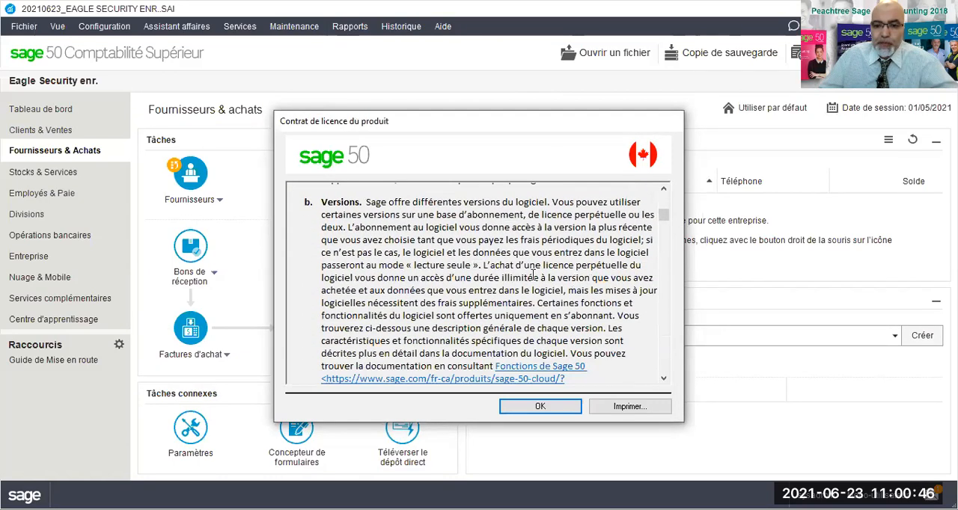
pyautogui.scroll(-2, 533, 275)
pyautogui.scroll(-2, 532, 275)
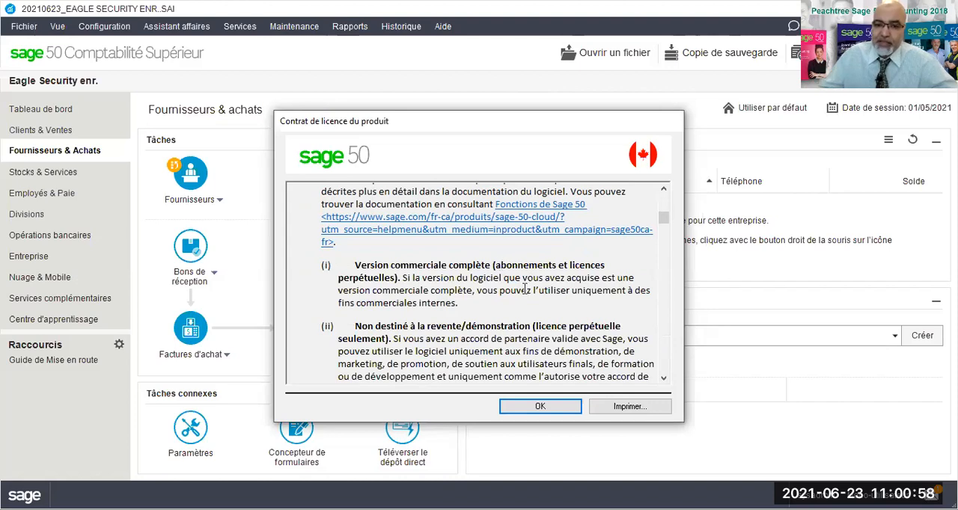
pyautogui.scroll(-3, 528, 285)
pyautogui.scroll(-1, 527, 285)
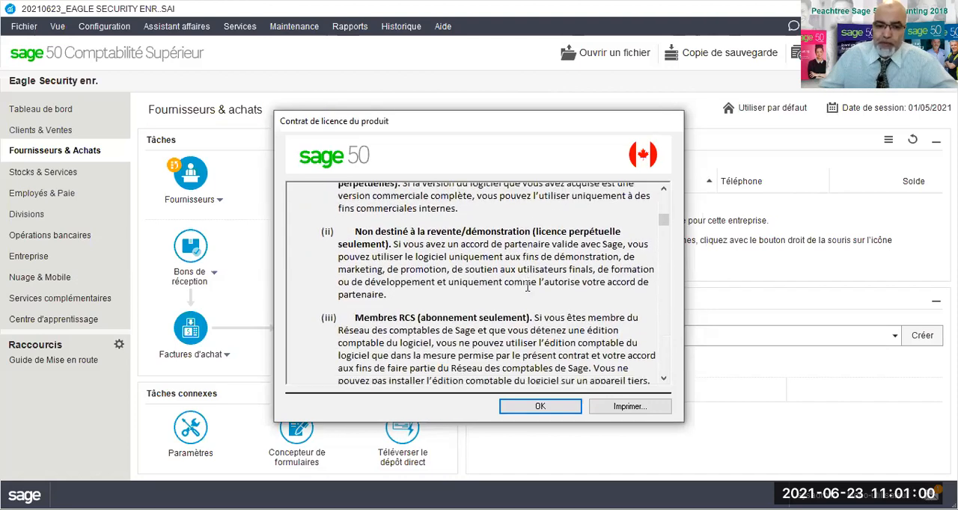
pyautogui.scroll(-1, 526, 286)
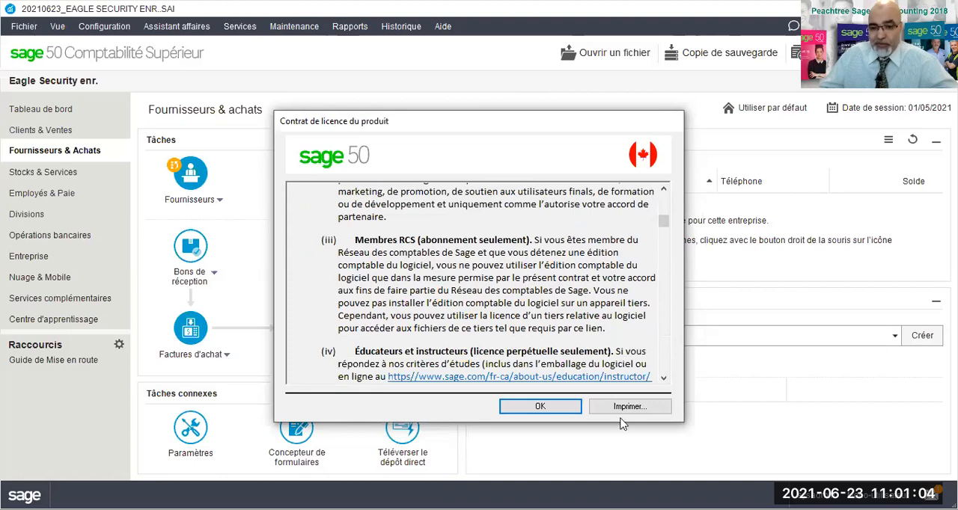
pyautogui.click(542, 408)
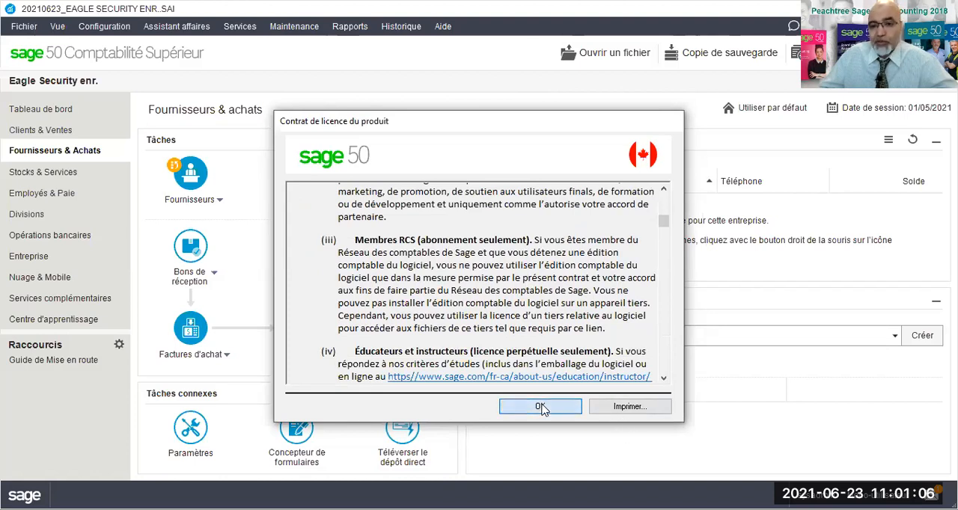
pyautogui.click(636, 378)
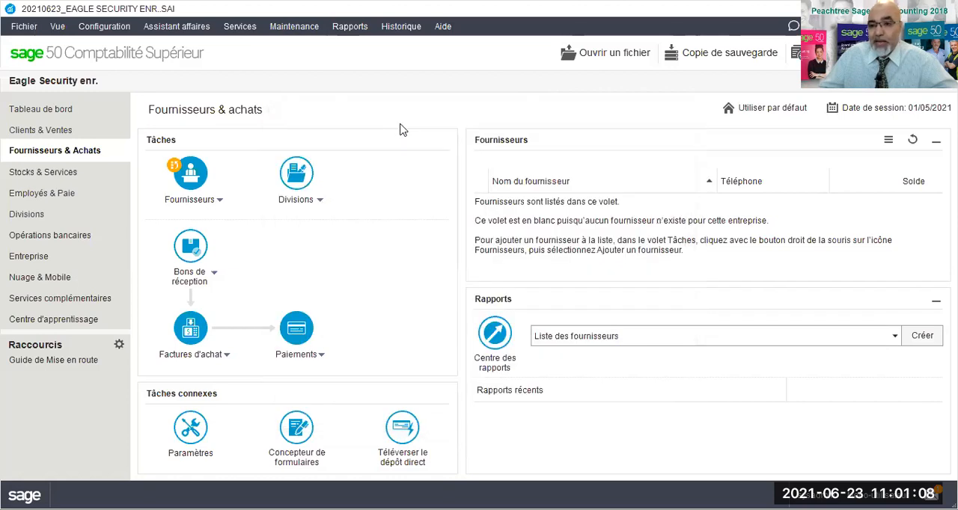